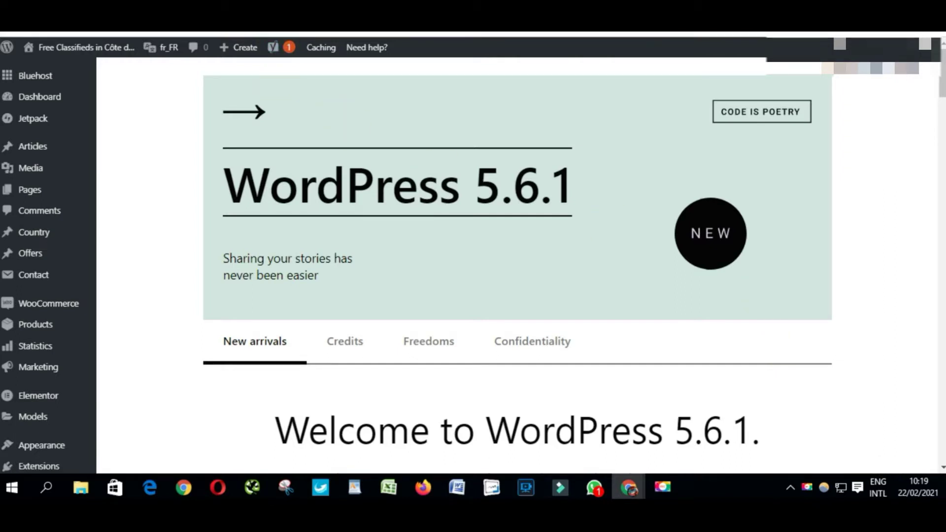
Copy the classifieds site's web address and switch to the GTmetrix tab.
right_click(174, 29)
left_click(215, 79)
key("ctrl+Tab")
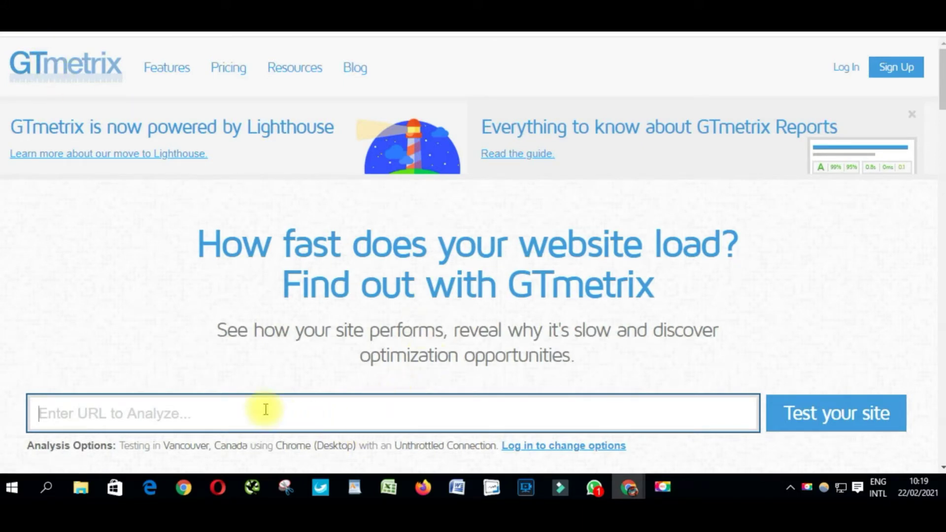
Paste the site URL into GTmetrix, run the speed test and view the grade F report.
scroll(264, 407, "down", 1)
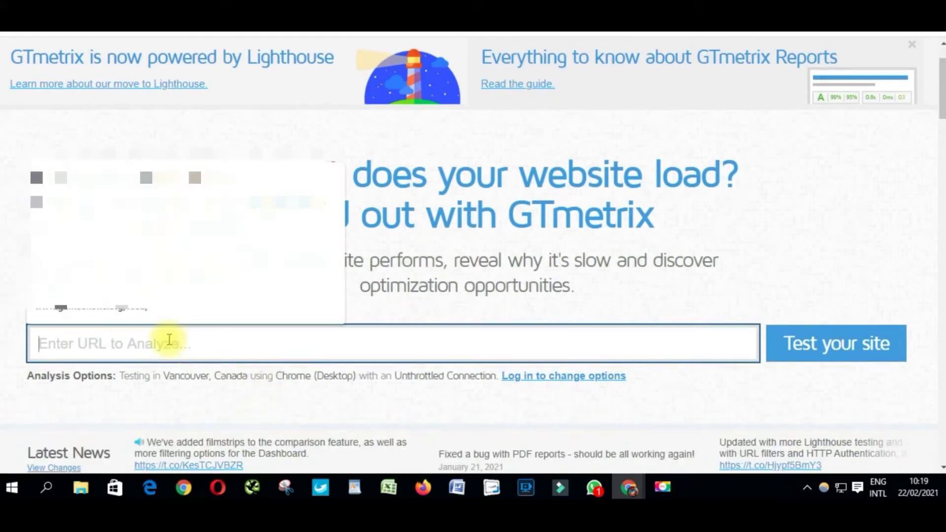
key("ctrl+v")
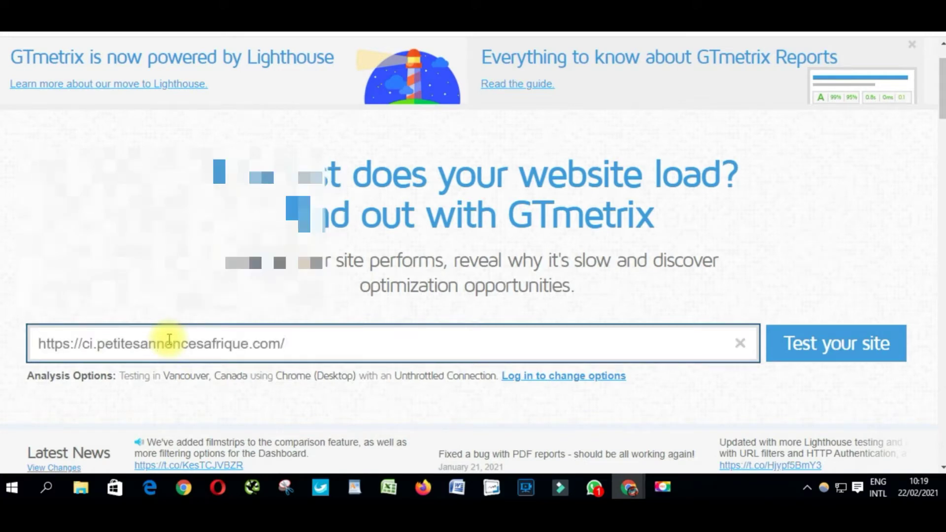
left_click(851, 348)
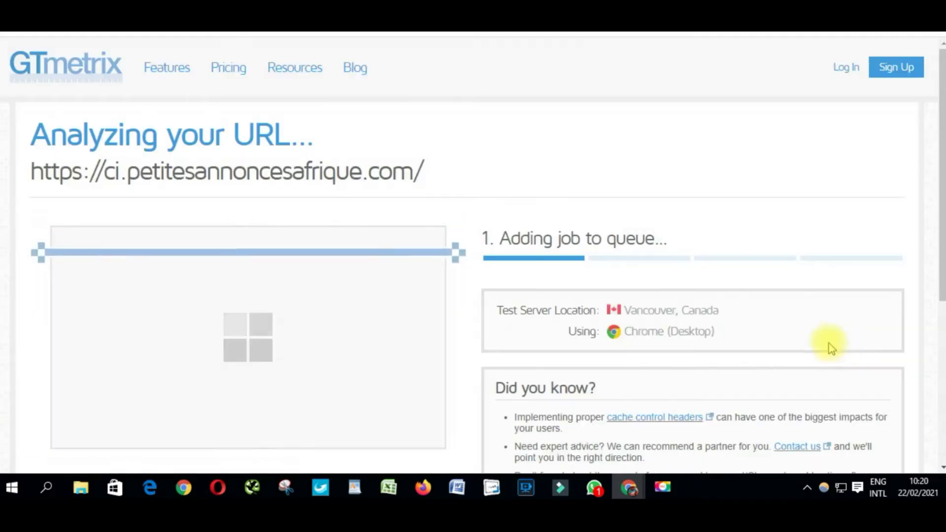
scroll(788, 340, "down", 2)
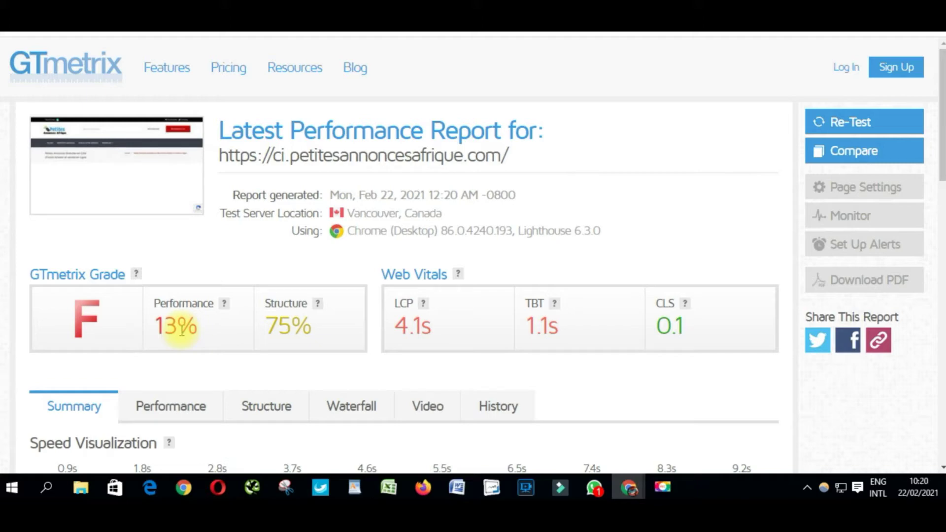
scroll(182, 329, "down", 4)
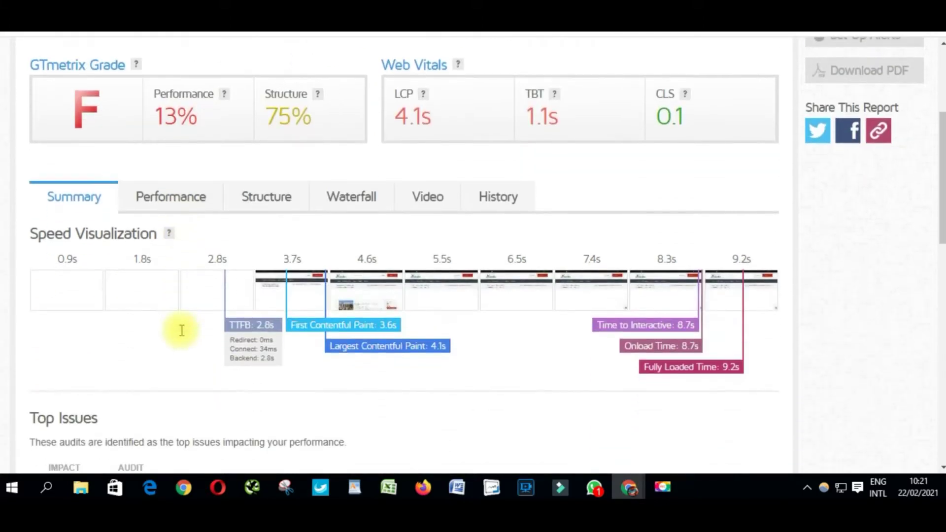
scroll(183, 330, "down", 3)
scroll(182, 335, "up", 4)
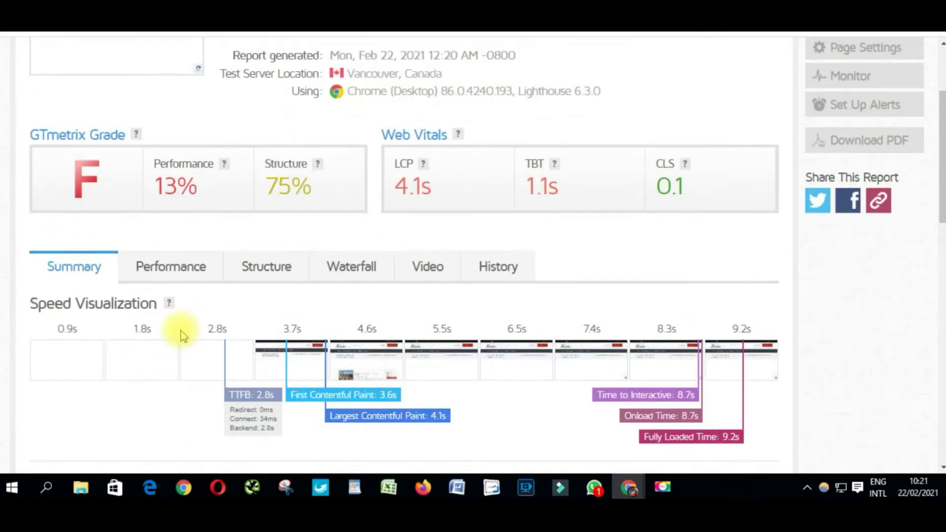
scroll(182, 336, "up", 2)
scroll(181, 331, "up", 2)
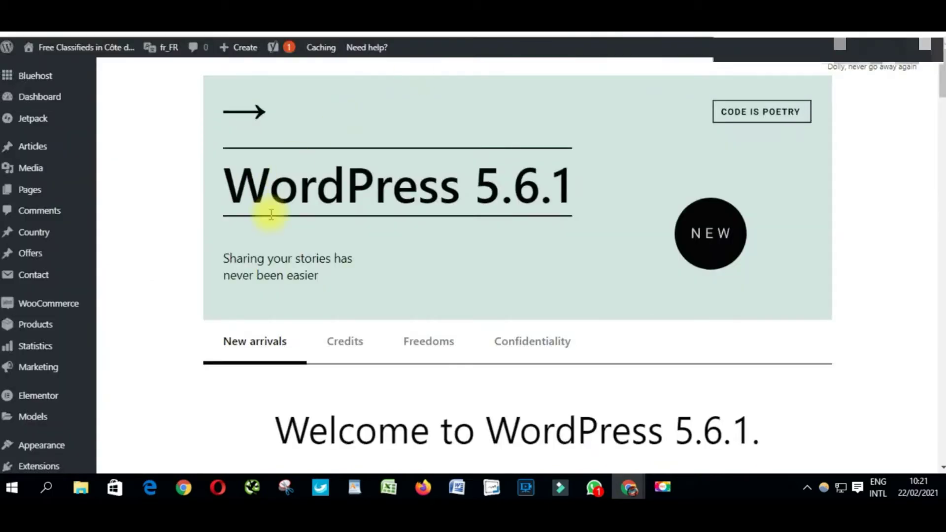
Upload wp-rocket_3.8.3.zip from Documents as a new plugin and install it.
scroll(197, 377, "down", 1)
scroll(192, 379, "down", 3)
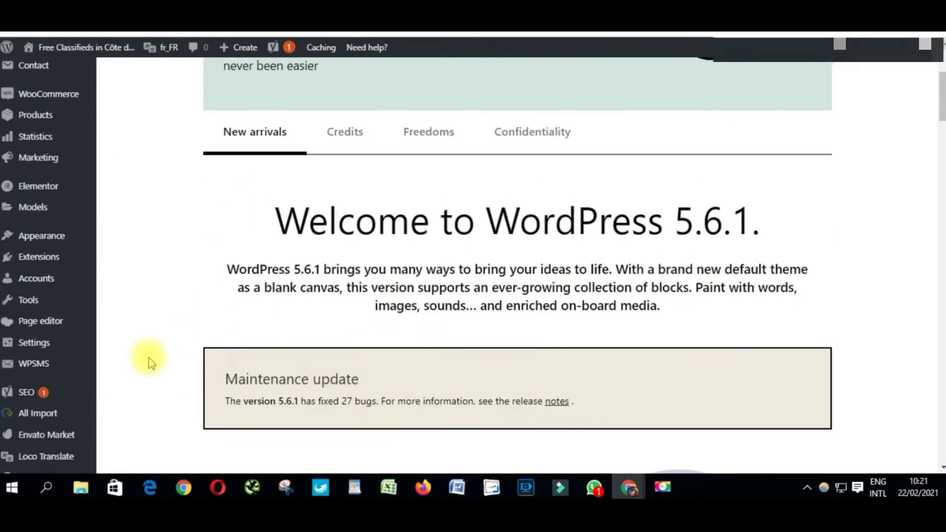
scroll(45, 295, "down", 2)
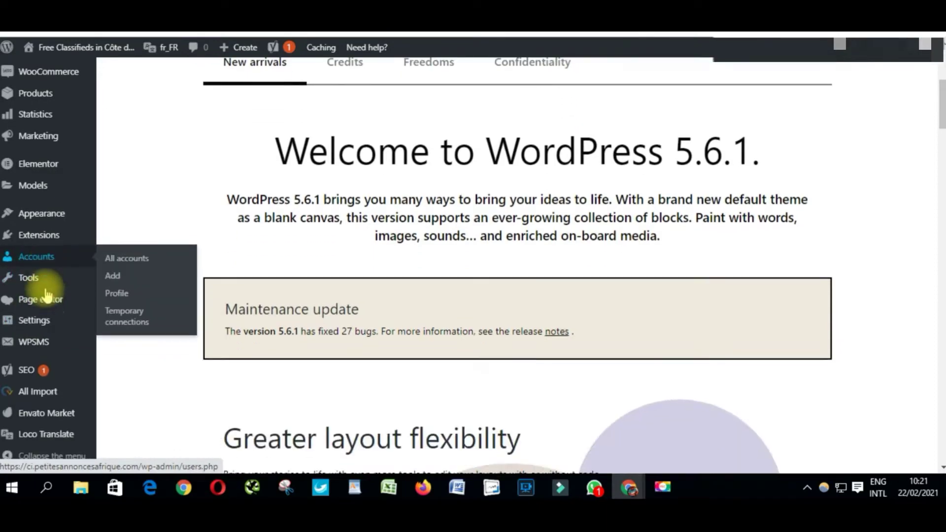
mouse_move(38, 256)
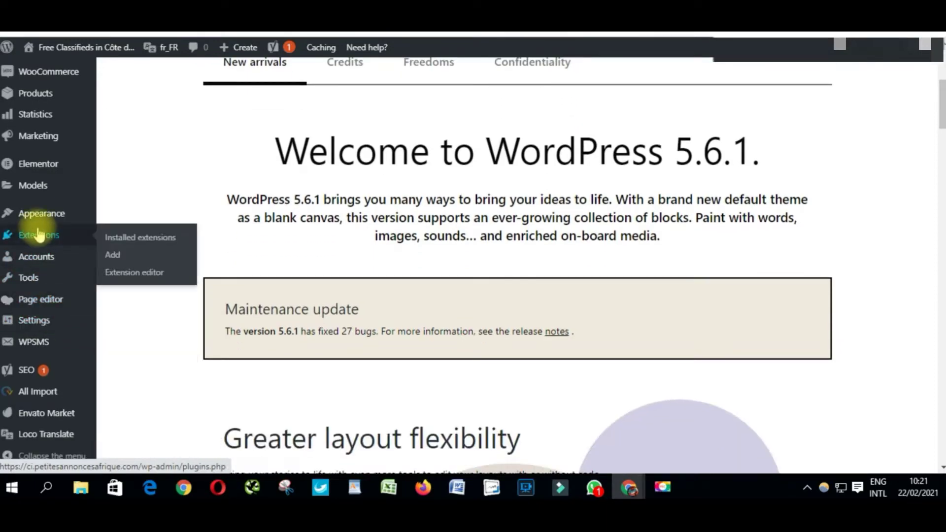
left_click(115, 256)
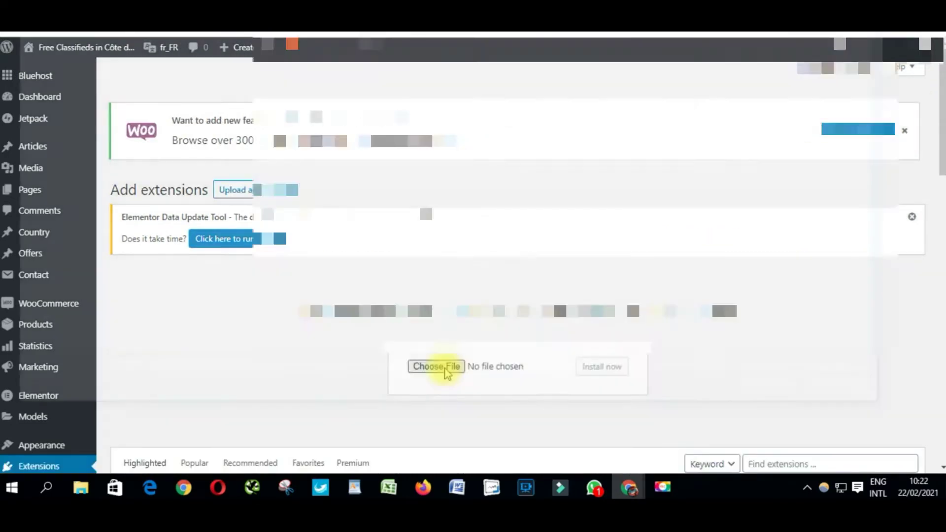
left_click(436, 365)
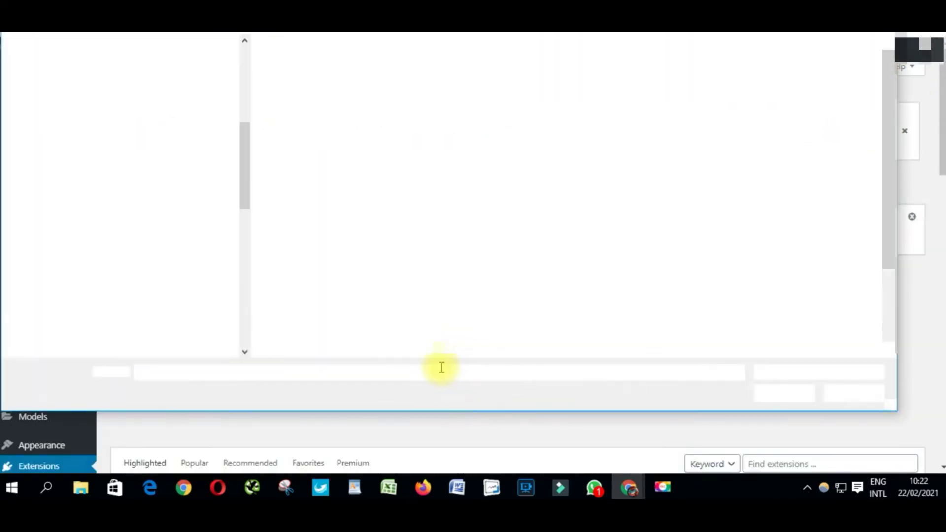
left_click(74, 126)
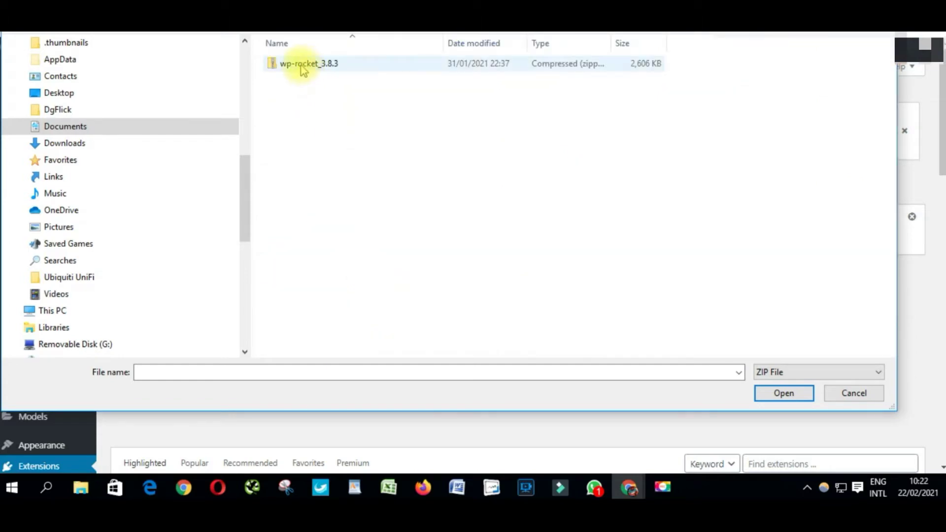
double_click(302, 65)
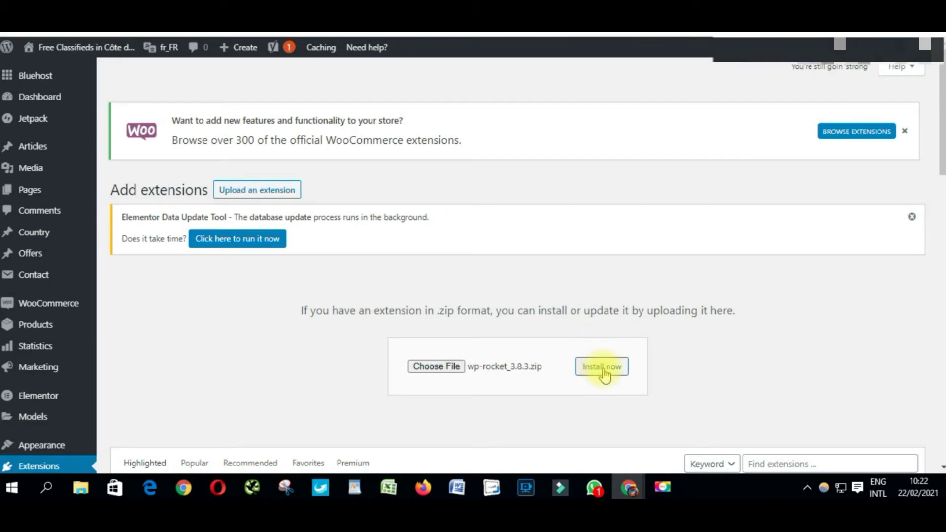
left_click(604, 374)
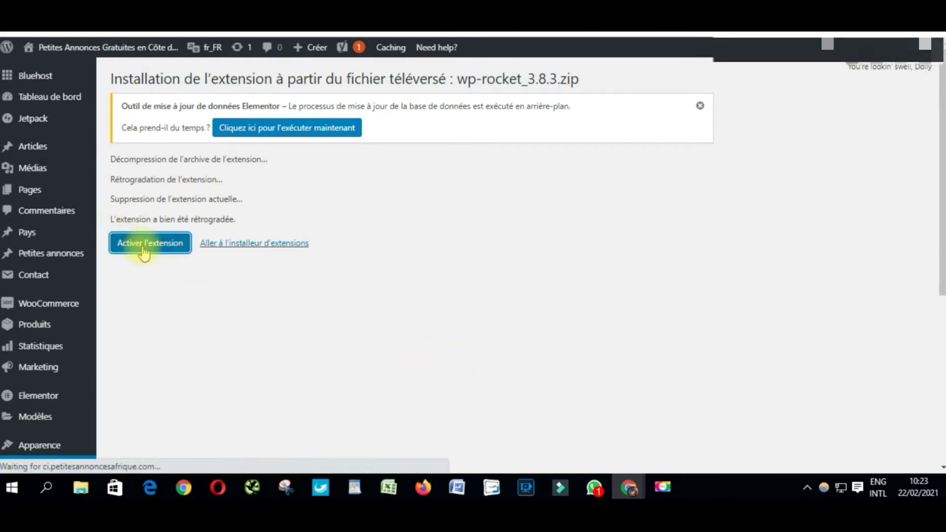
Activate WP Rocket and open its settings dashboard.
left_click(143, 249)
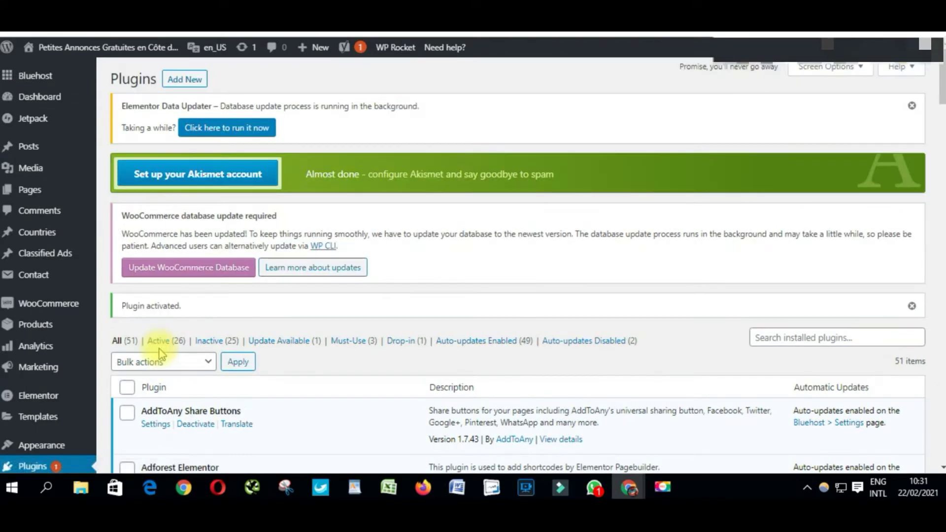
scroll(160, 353, "down", 5)
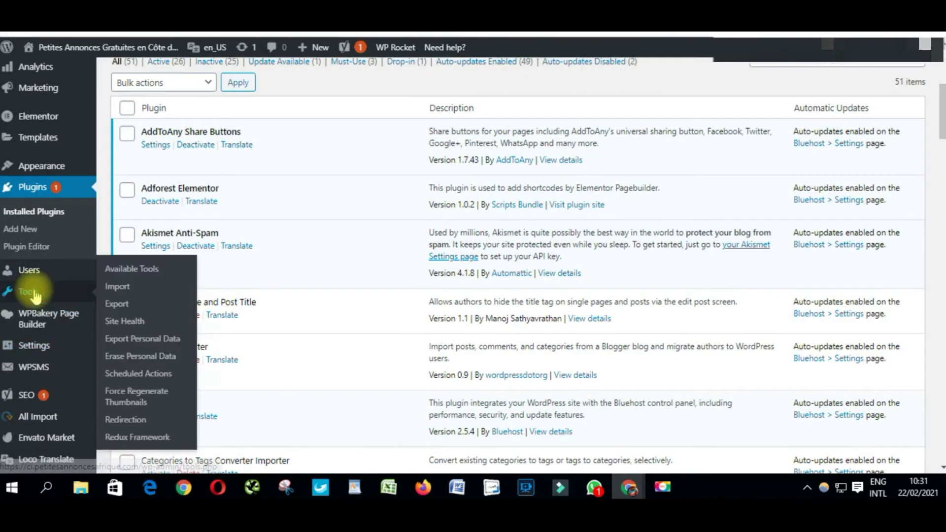
scroll(34, 295, "down", 2)
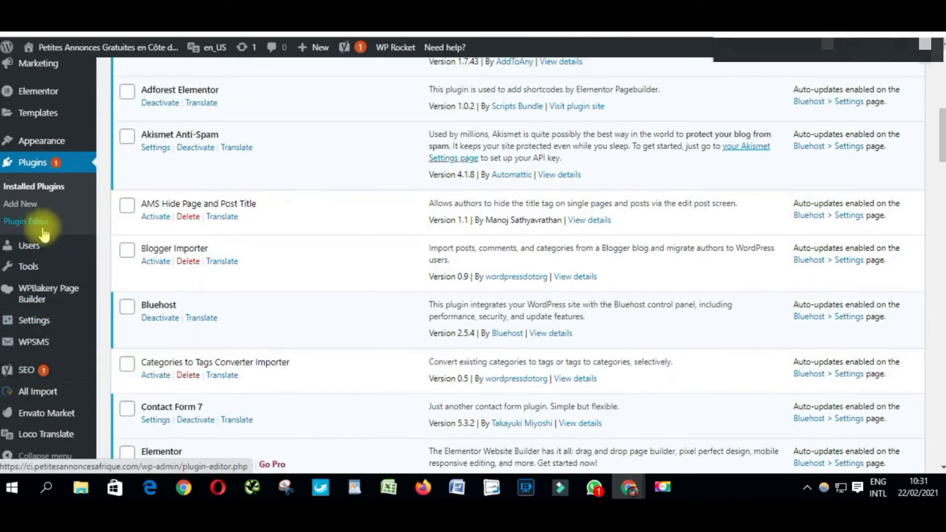
mouse_move(34, 345)
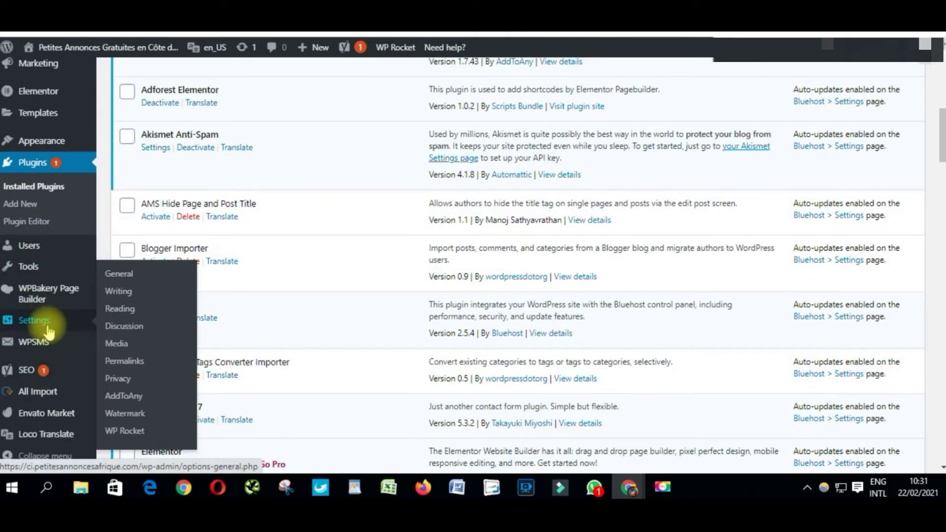
left_click(134, 433)
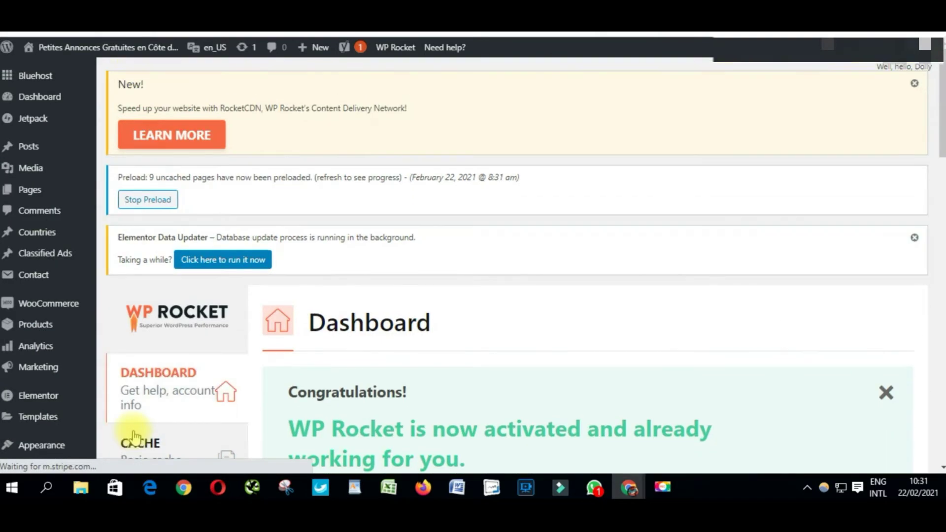
Enable caching for mobile devices in WP Rocket's Cache settings.
scroll(199, 379, "down", 2)
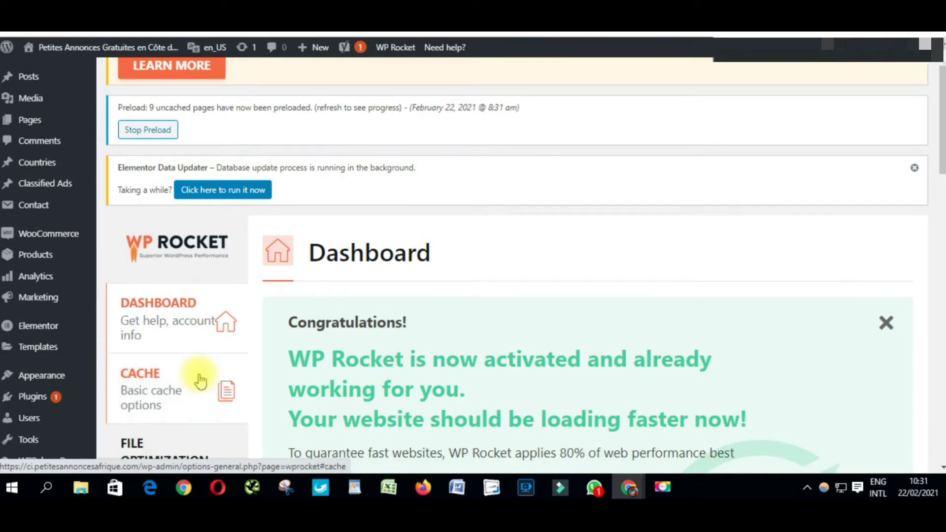
scroll(199, 381, "down", 2)
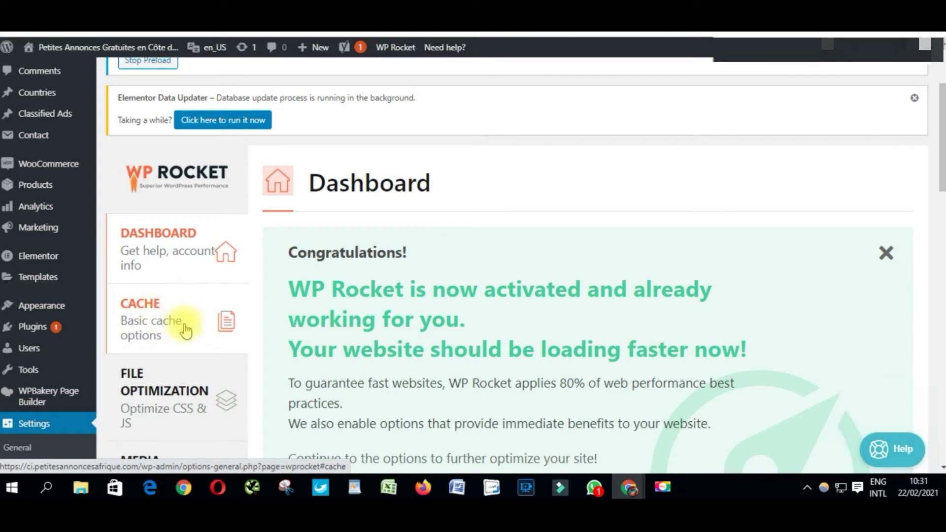
left_click(153, 323)
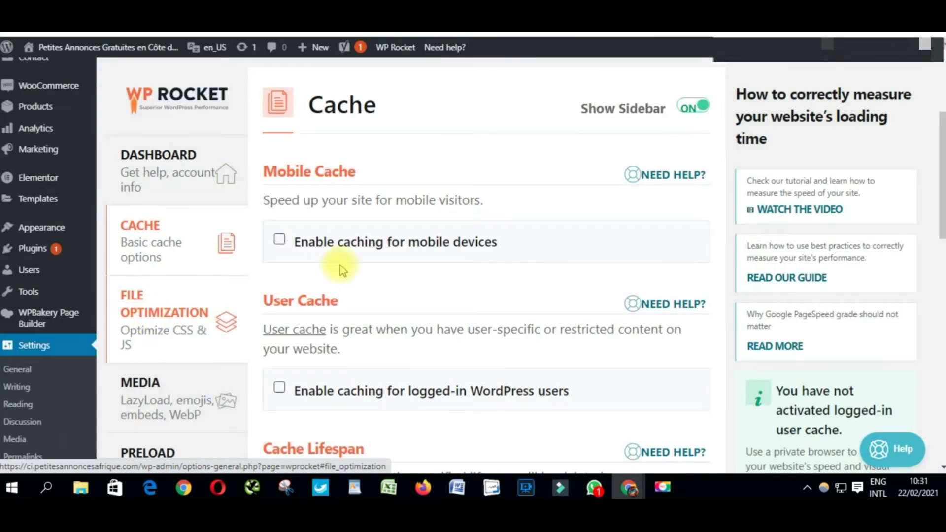
left_click(280, 242)
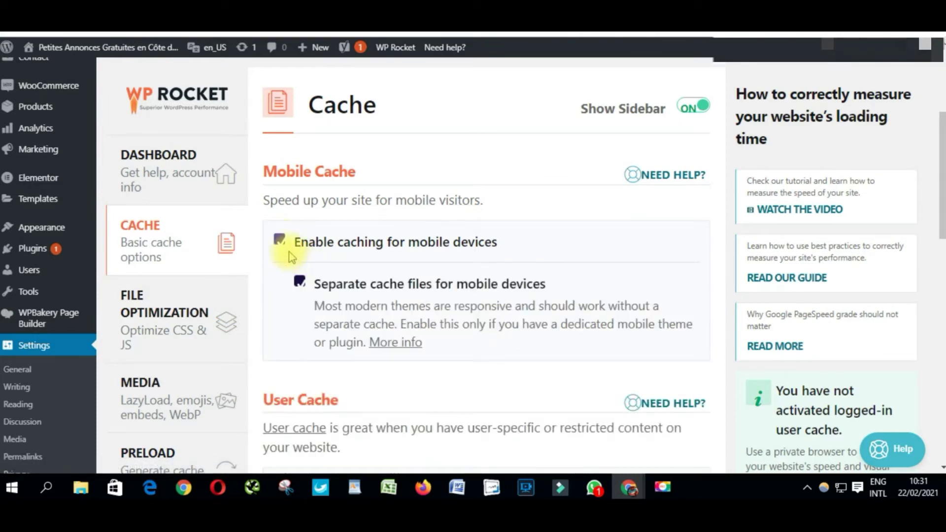
Enable caching for logged-in WordPress users and save the cache settings.
scroll(491, 261, "down", 1)
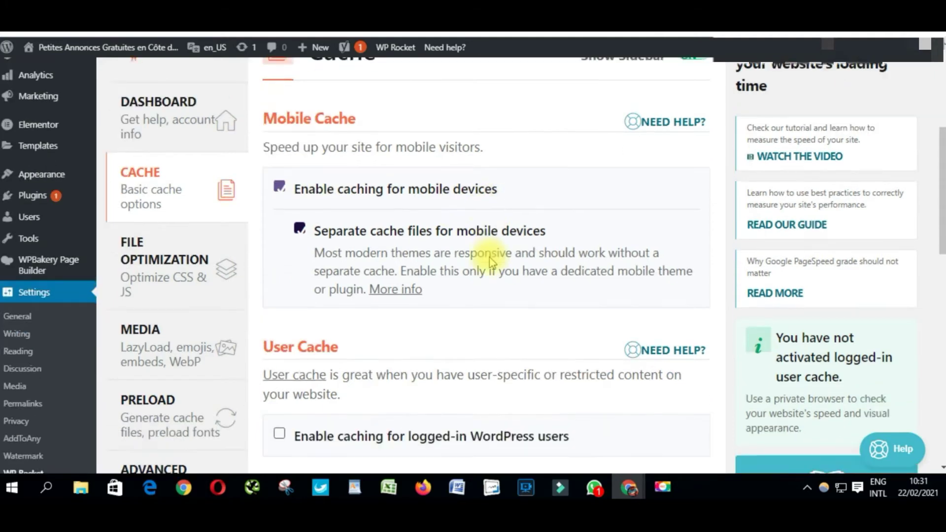
scroll(490, 261, "down", 2)
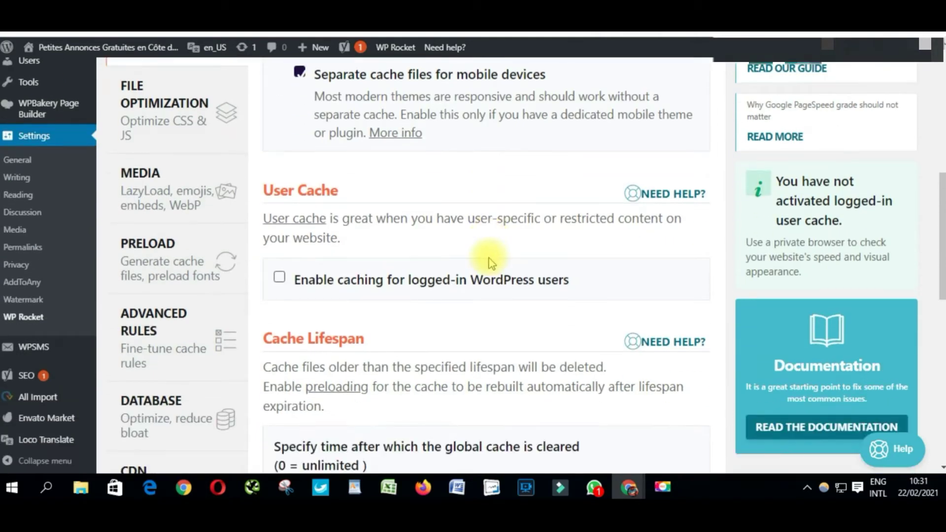
scroll(471, 271, "down", 2)
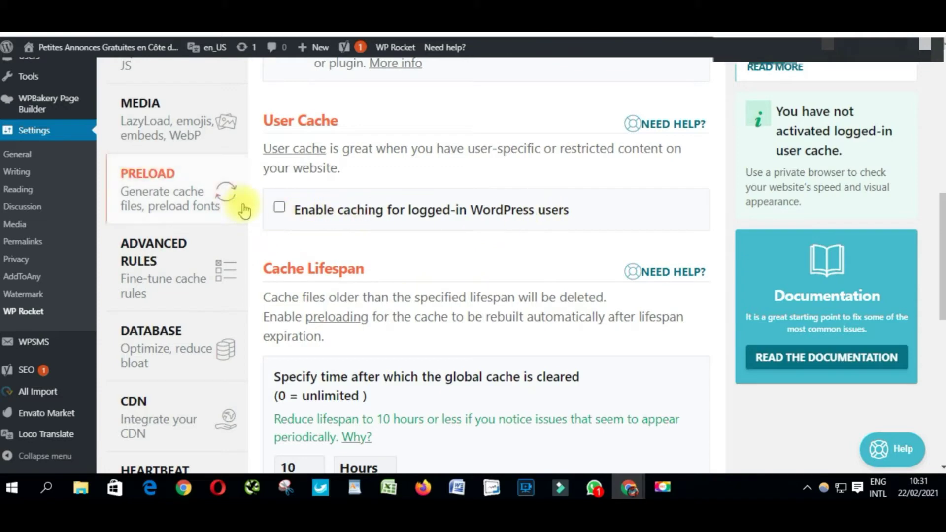
left_click(279, 209)
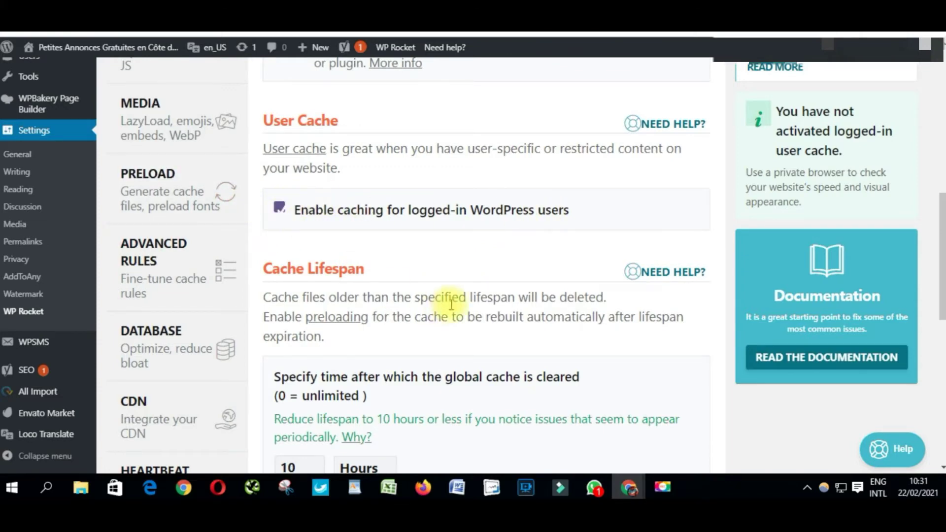
scroll(450, 314, "down", 2)
scroll(450, 313, "down", 2)
scroll(451, 313, "down", 5)
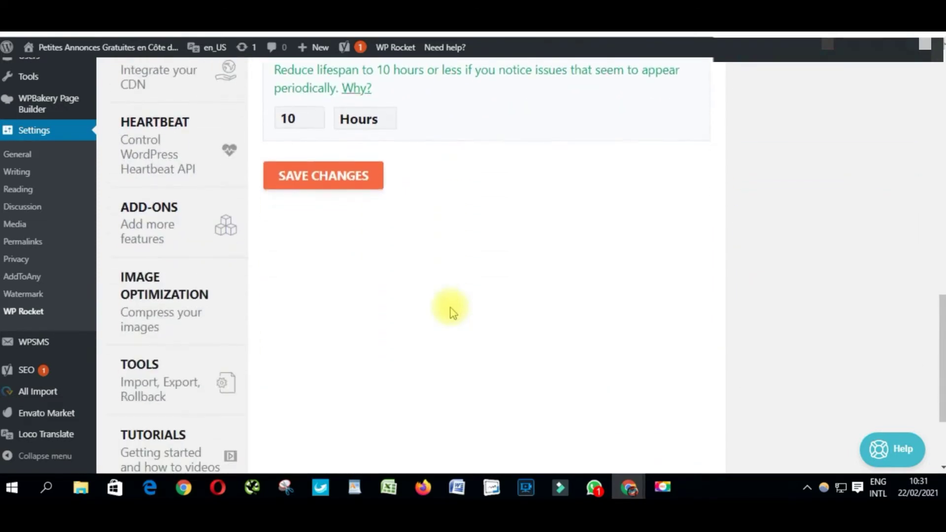
left_click(314, 186)
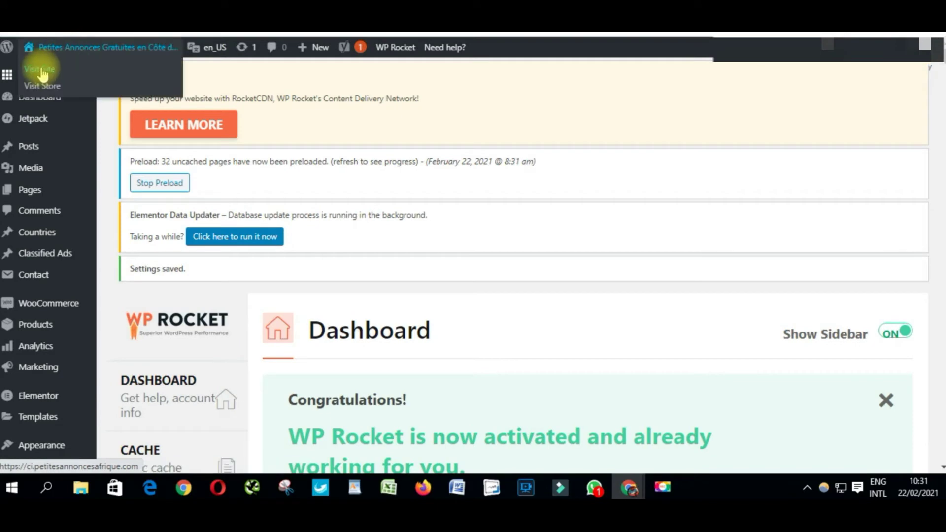
Open the live site in a new tab, then return to WP Rocket's cache settings.
right_click(57, 70)
left_click(83, 79)
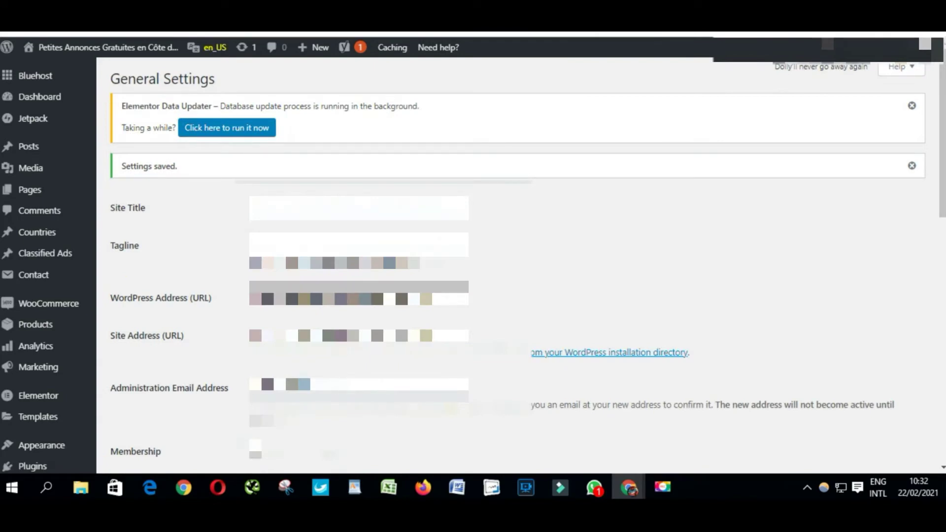
scroll(401, 275, "down", 2)
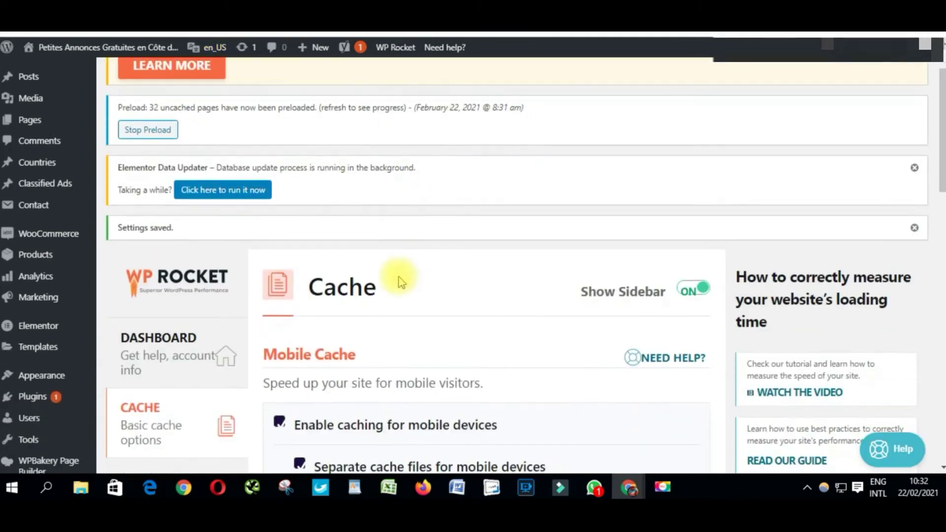
scroll(397, 276, "down", 2)
scroll(397, 277, "down", 4)
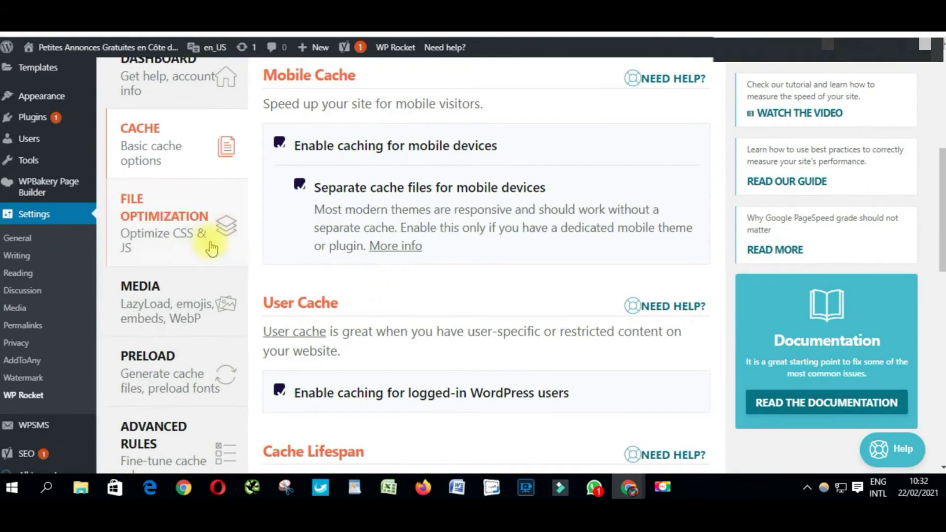
Enable Minify CSS and Combine CSS in File Optimization, confirming each warning.
left_click(182, 223)
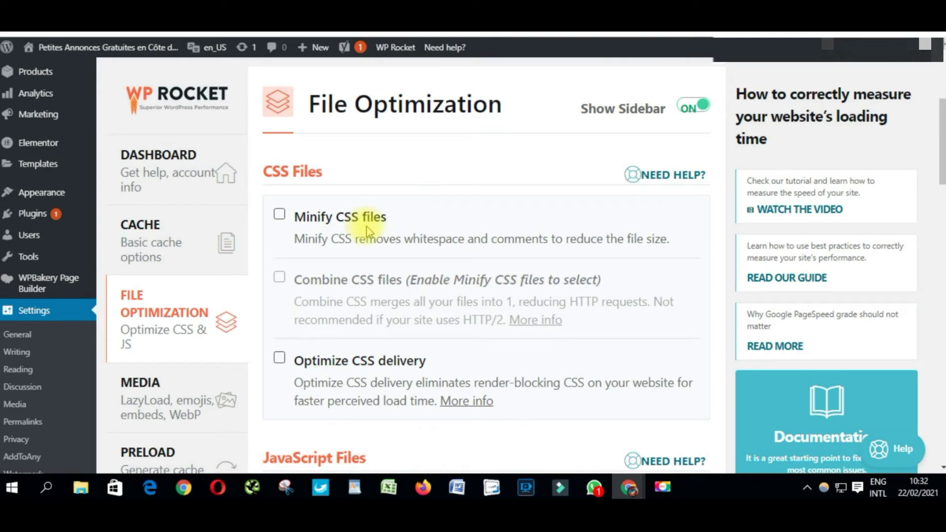
left_click(279, 217)
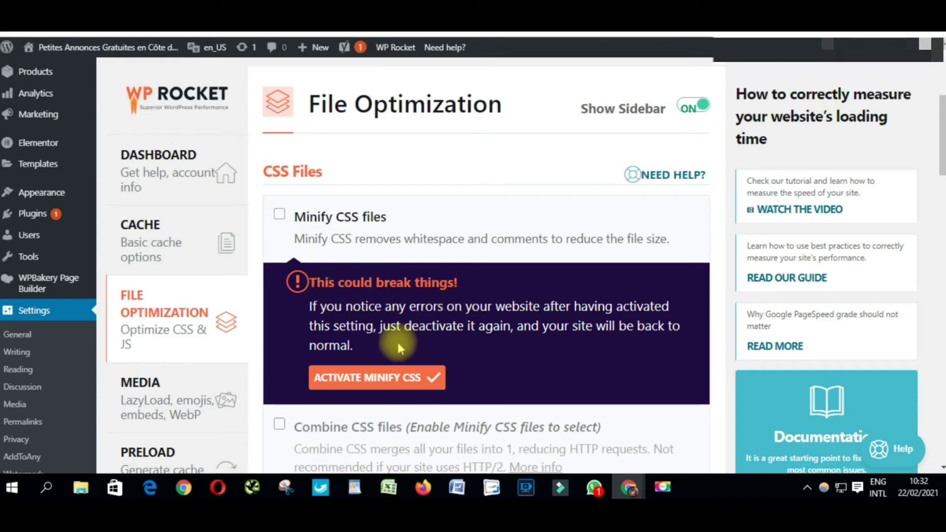
left_click(387, 377)
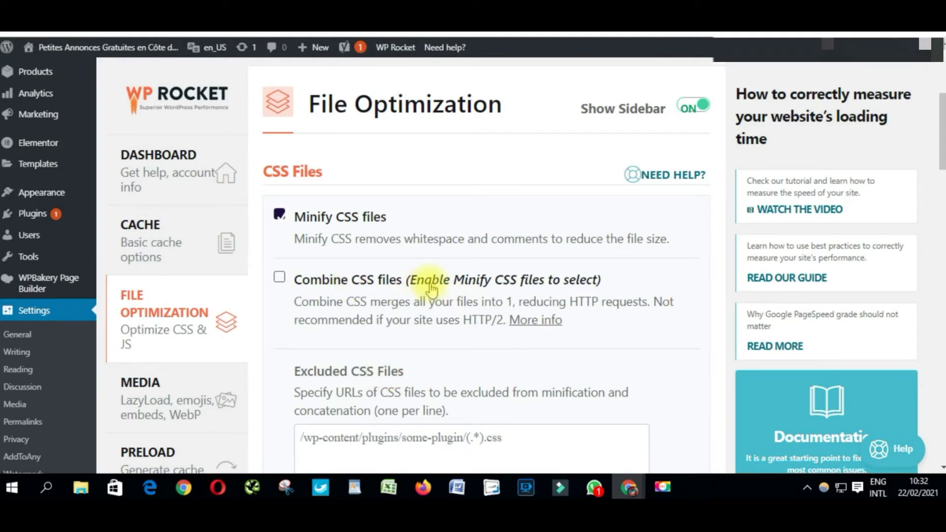
left_click(279, 279)
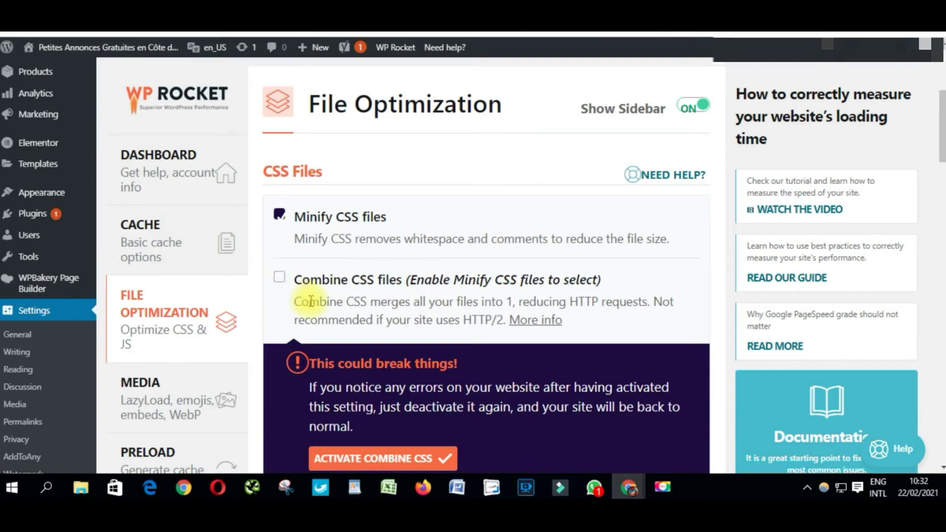
scroll(306, 299, "down", 3)
left_click(341, 317)
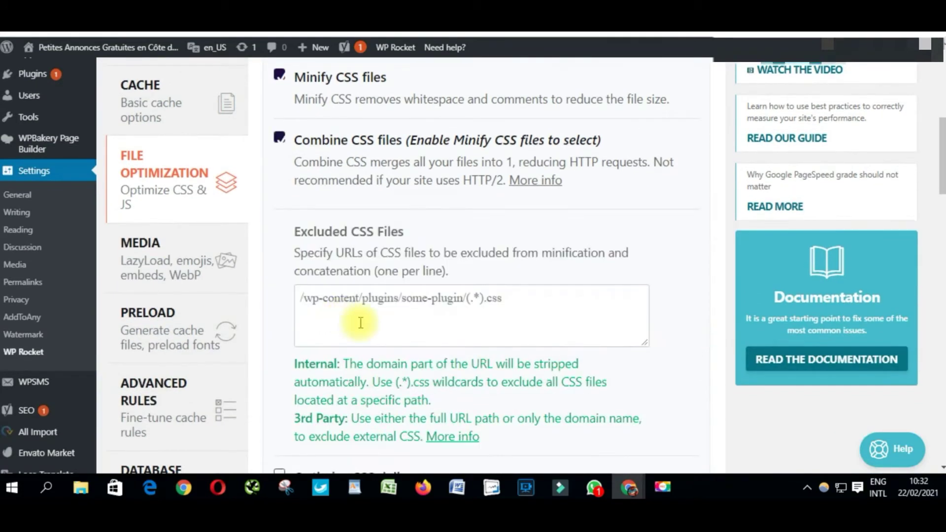
Turn on Optimize CSS delivery, save, then view the Dernières annonces listings page.
scroll(361, 323, "down", 4)
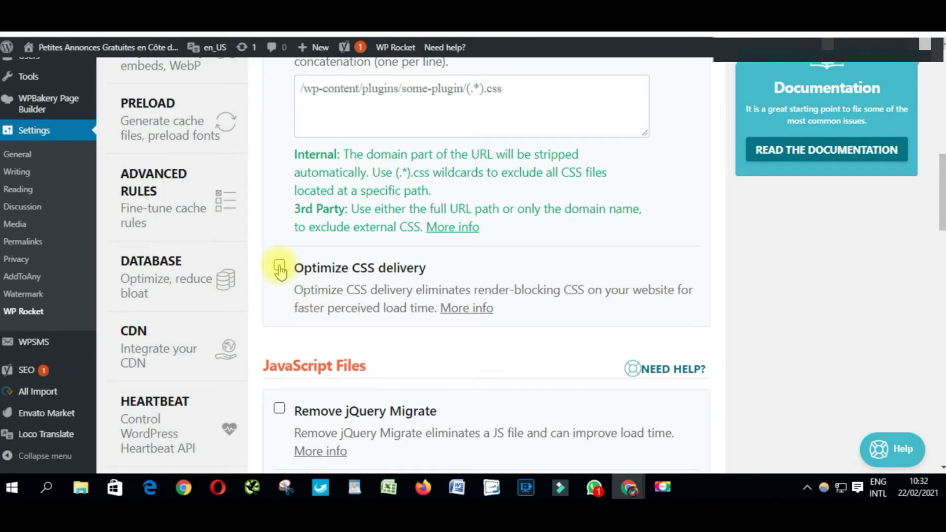
left_click(279, 269)
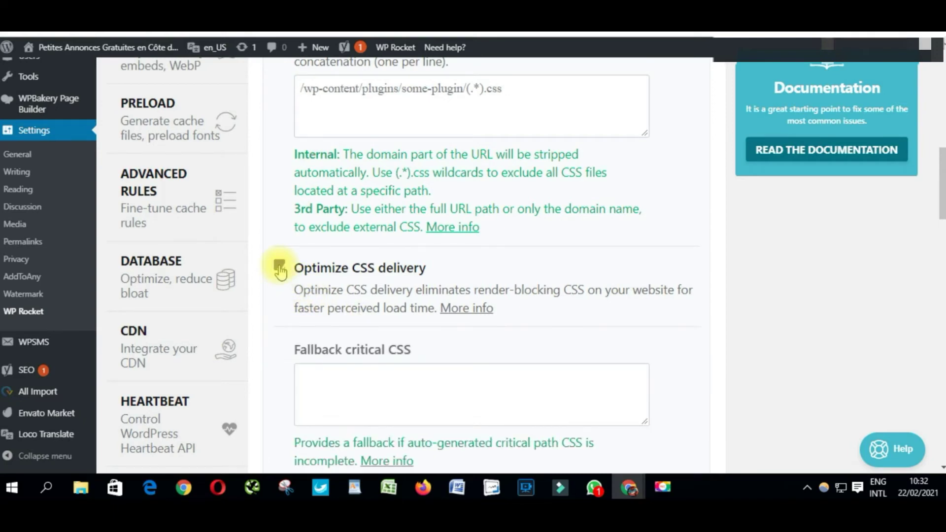
scroll(280, 270, "down", 5)
scroll(276, 274, "down", 4)
scroll(281, 268, "up", 1)
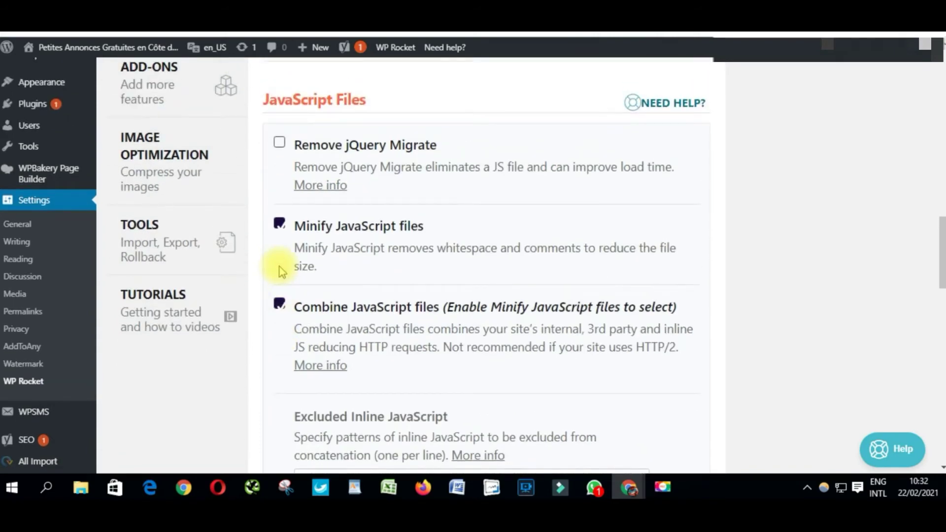
scroll(280, 269, "down", 3)
scroll(277, 269, "down", 3)
scroll(285, 271, "down", 8)
scroll(295, 277, "down", 1)
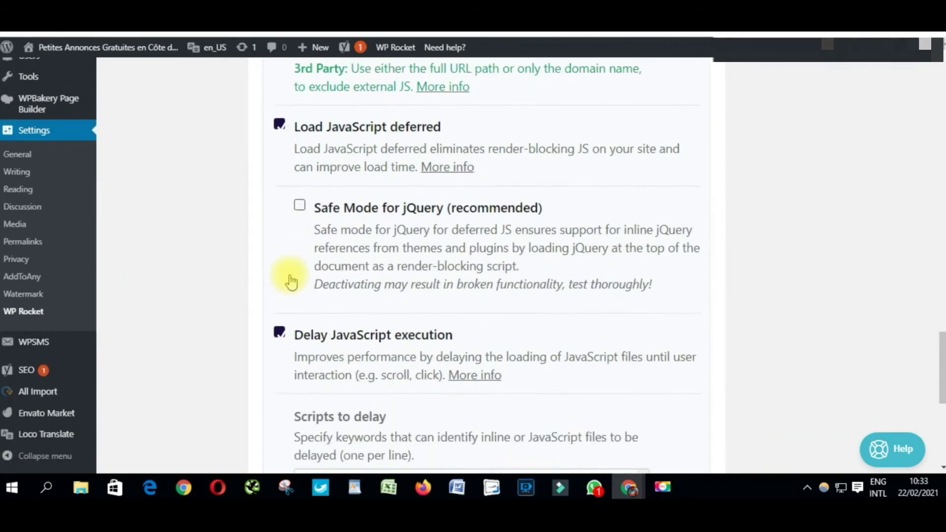
scroll(291, 278, "down", 7)
left_click(331, 395)
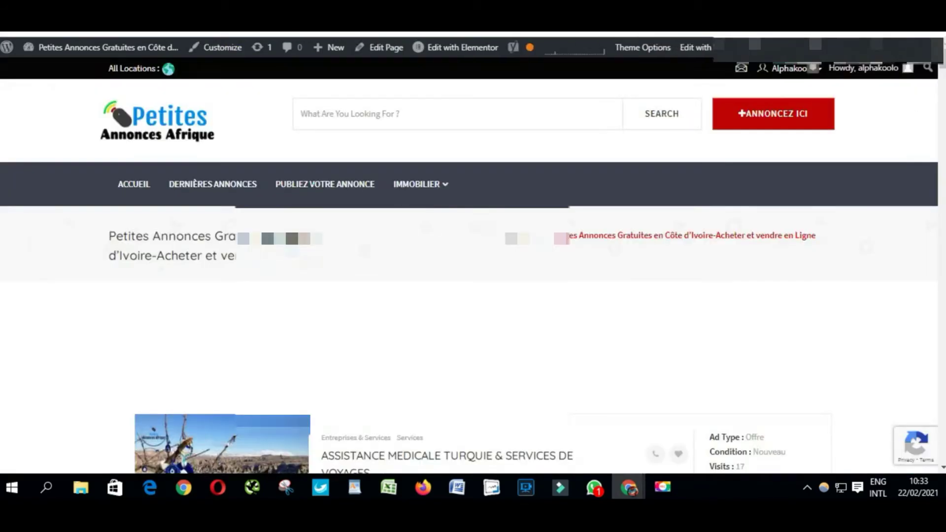
left_click(228, 185)
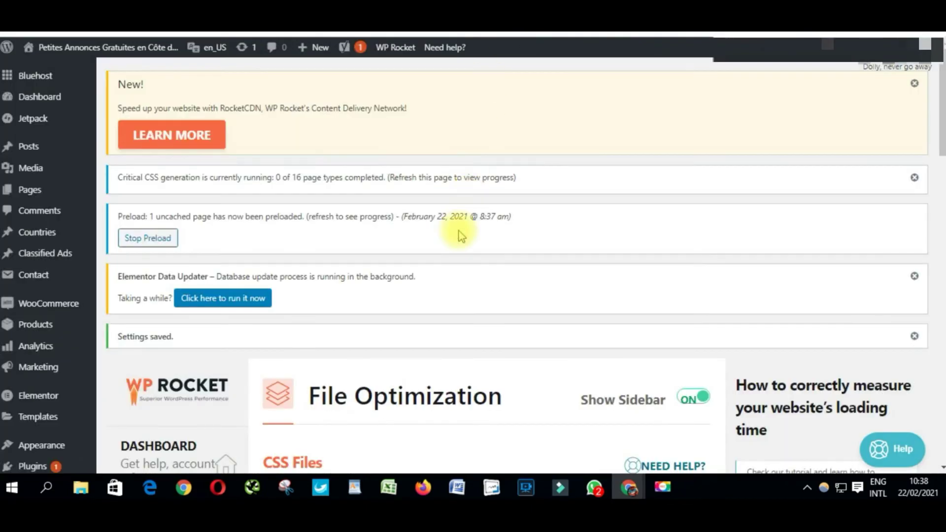
scroll(458, 233, "down", 3)
Enable Remove jQuery Migrate and Minify JavaScript files, confirming the warning.
scroll(453, 242, "down", 3)
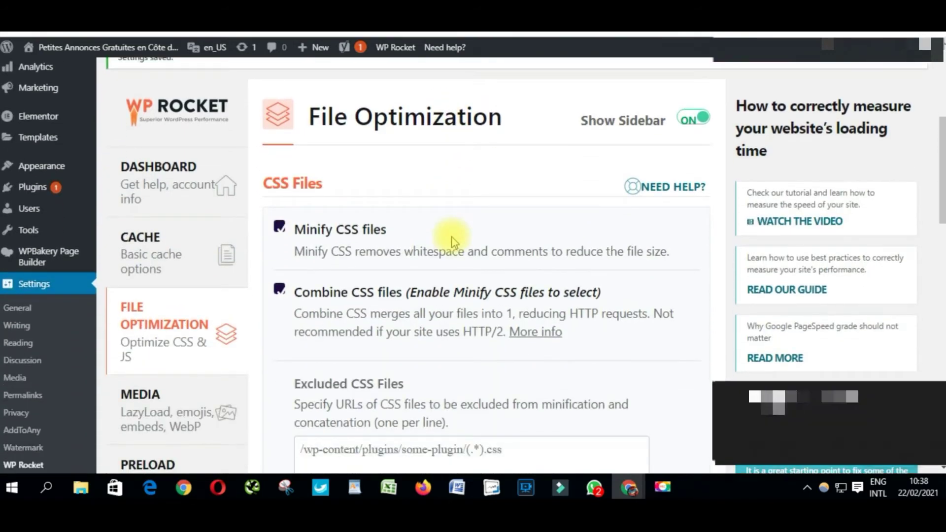
scroll(448, 241, "down", 15)
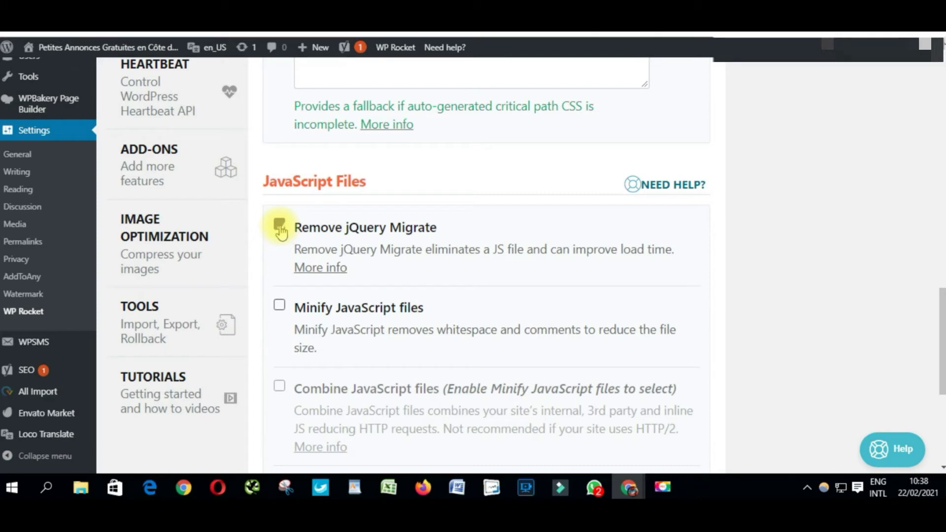
left_click(280, 226)
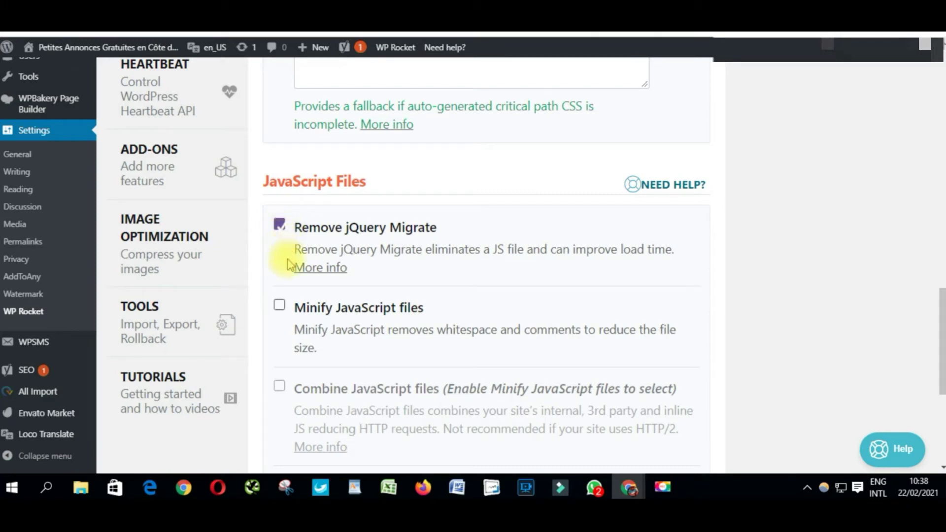
left_click(280, 308)
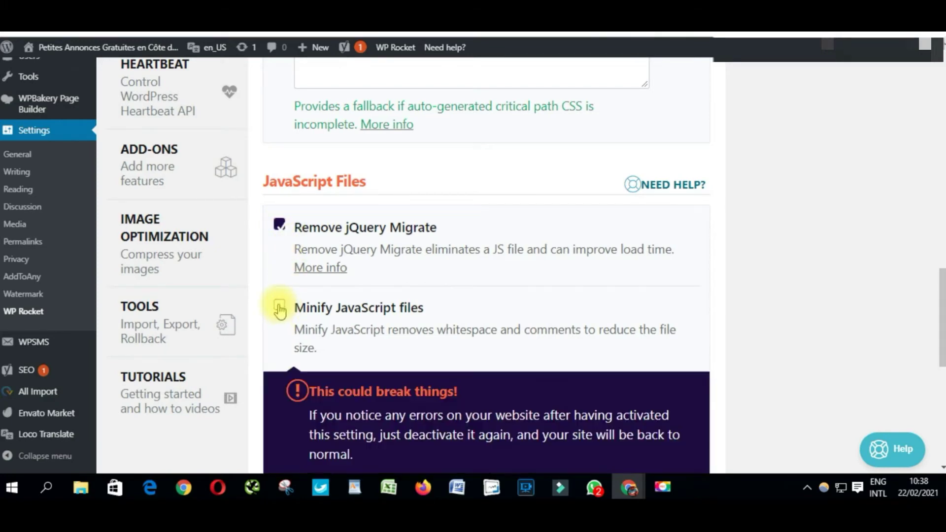
scroll(276, 306, "down", 3)
left_click(395, 344)
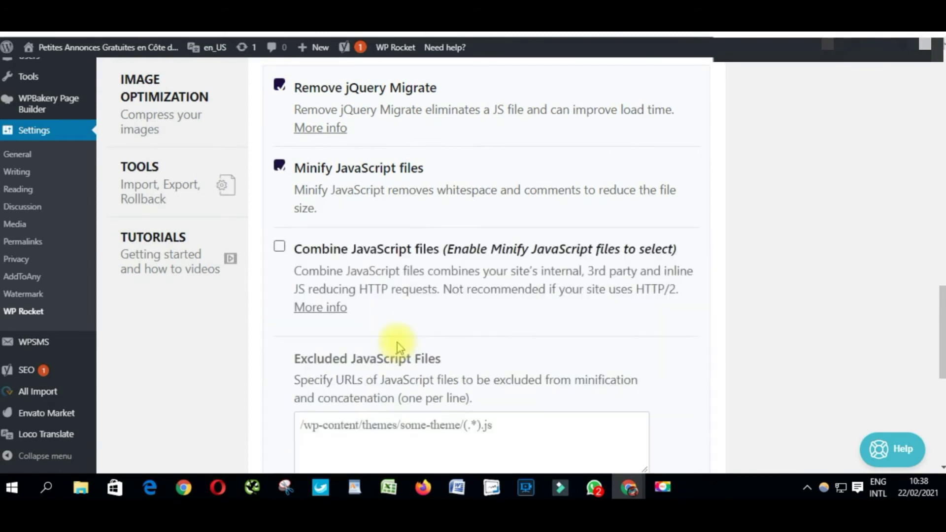
scroll(390, 338, "down", 3)
scroll(386, 338, "down", 4)
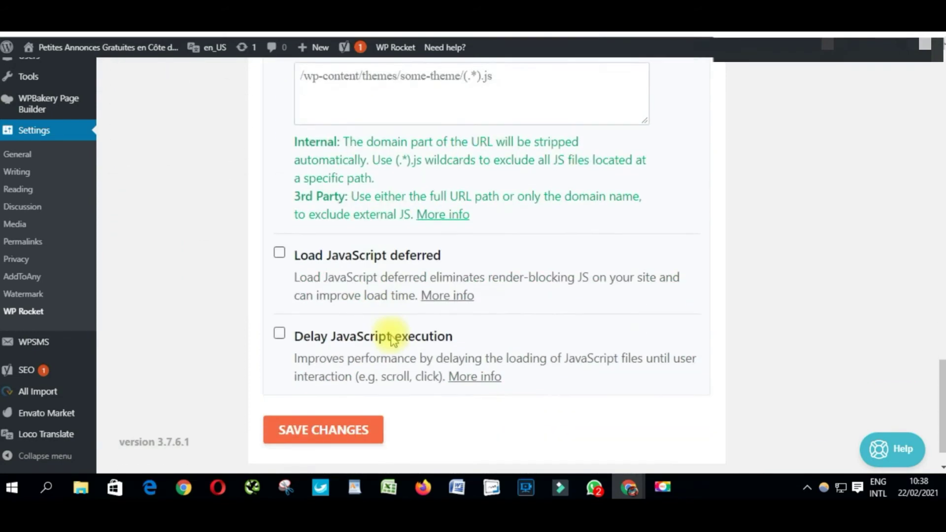
scroll(387, 338, "up", 14)
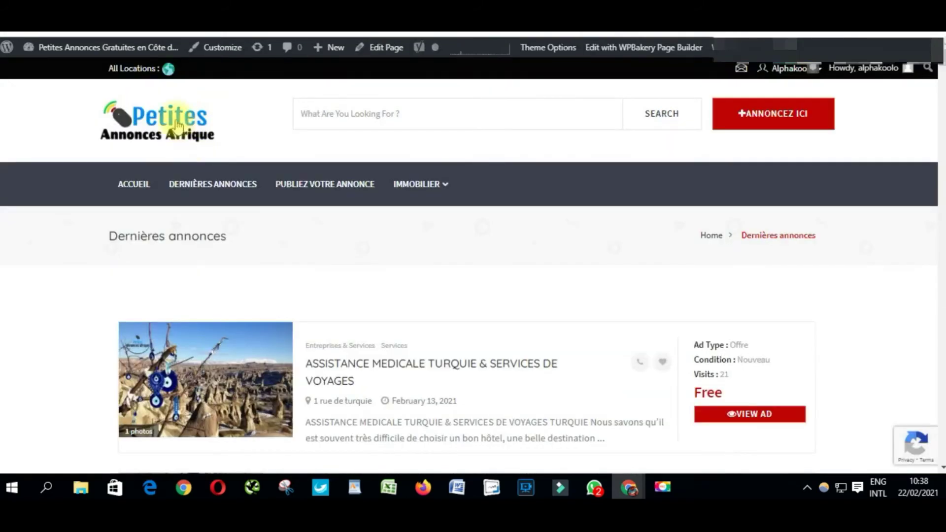
Go to the site's homepage and reopen the Dernières annonces listings page.
left_click(179, 127)
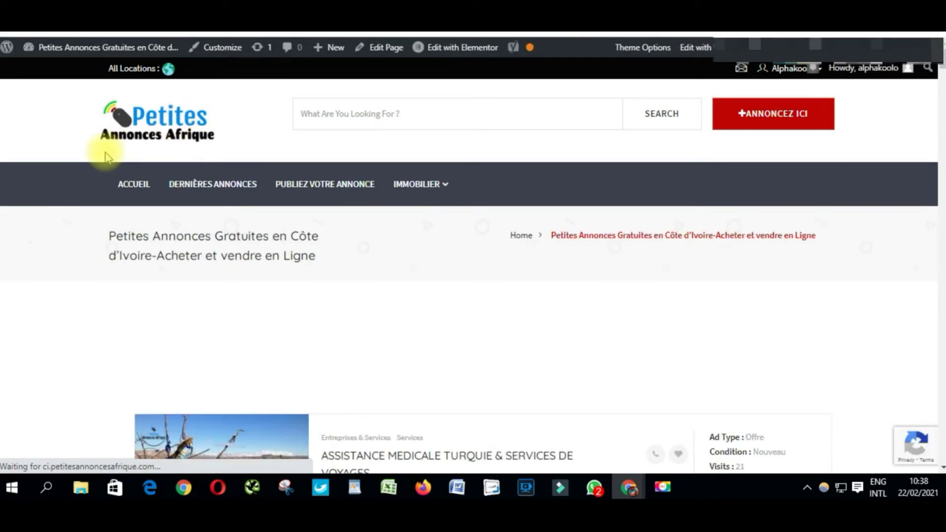
scroll(360, 248, "down", 4)
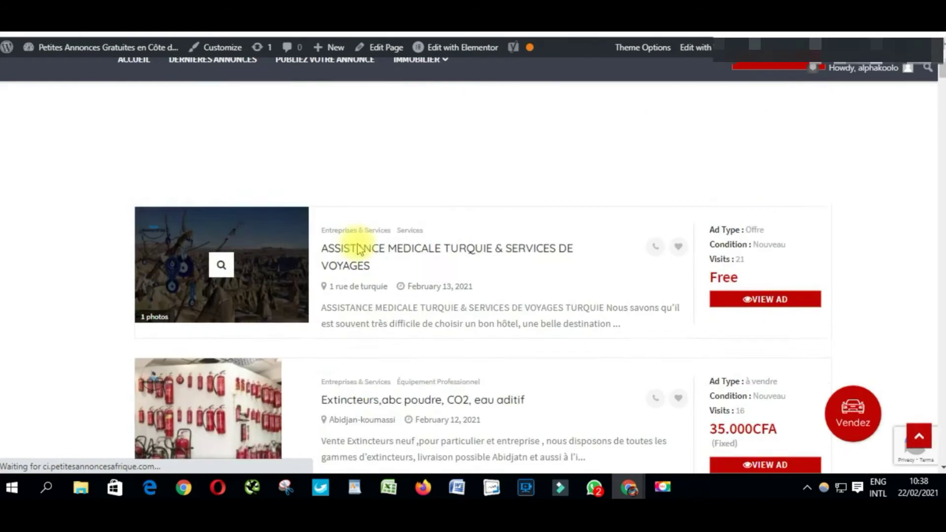
scroll(190, 123, "up", 4)
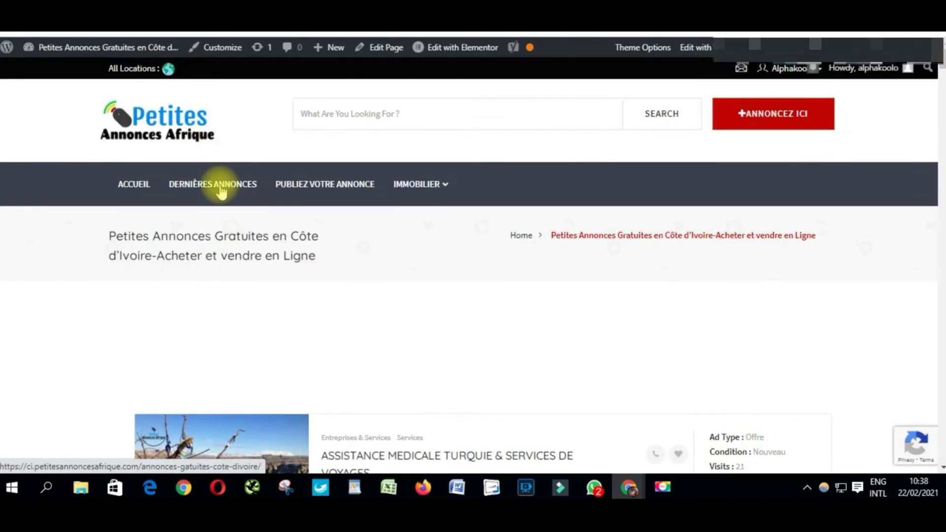
left_click(221, 192)
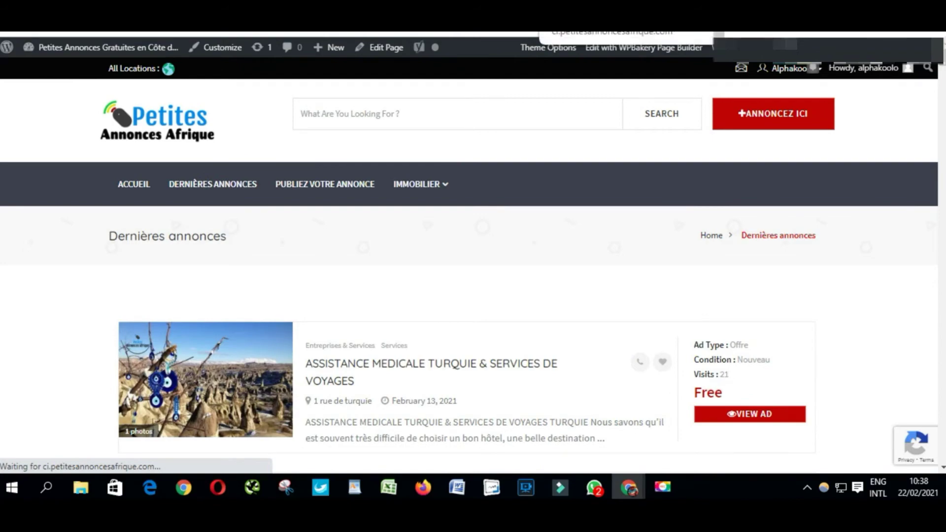
Enable 'Load JavaScript deferred' with Safe Mode for jQuery kept on, and save.
scroll(442, 306, "down", 3)
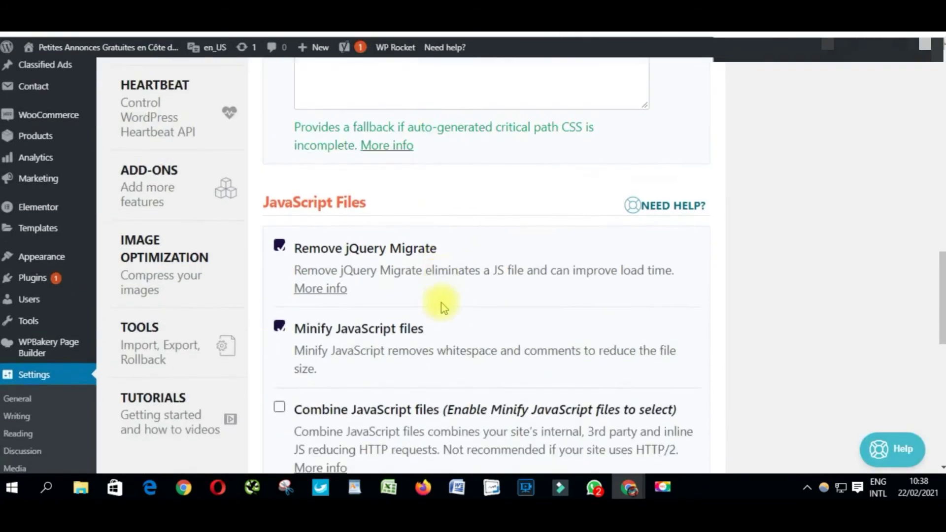
scroll(442, 306, "down", 3)
scroll(442, 307, "down", 5)
scroll(442, 303, "down", 3)
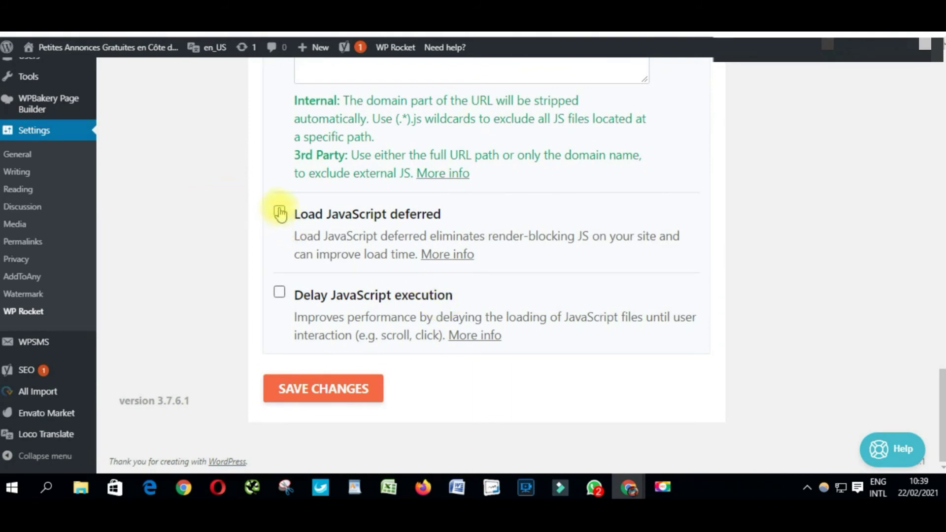
left_click(280, 214)
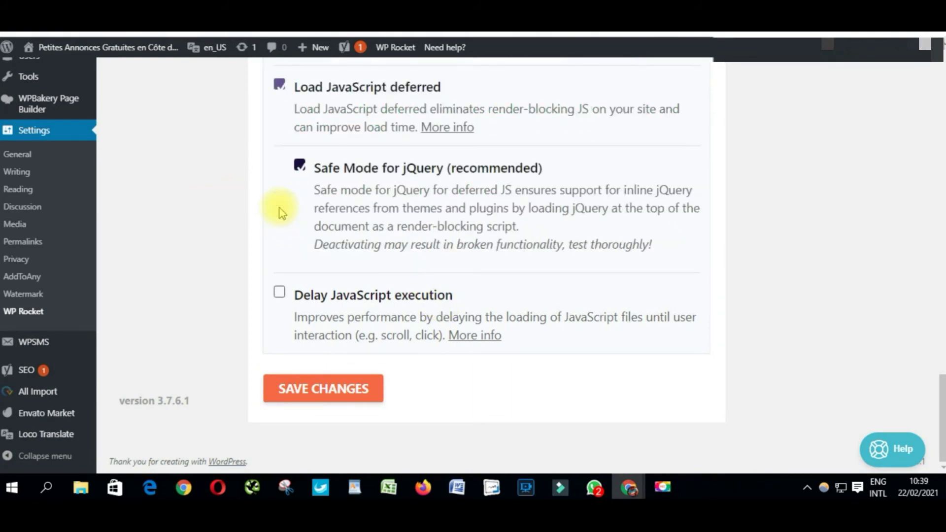
left_click(329, 395)
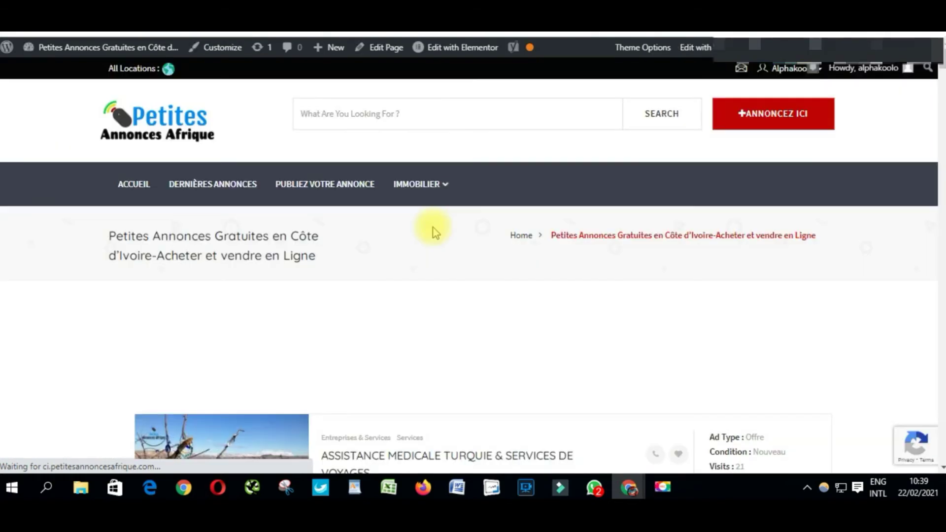
scroll(433, 231, "down", 5)
scroll(434, 231, "down", 5)
scroll(434, 231, "up", 8)
scroll(434, 231, "up", 3)
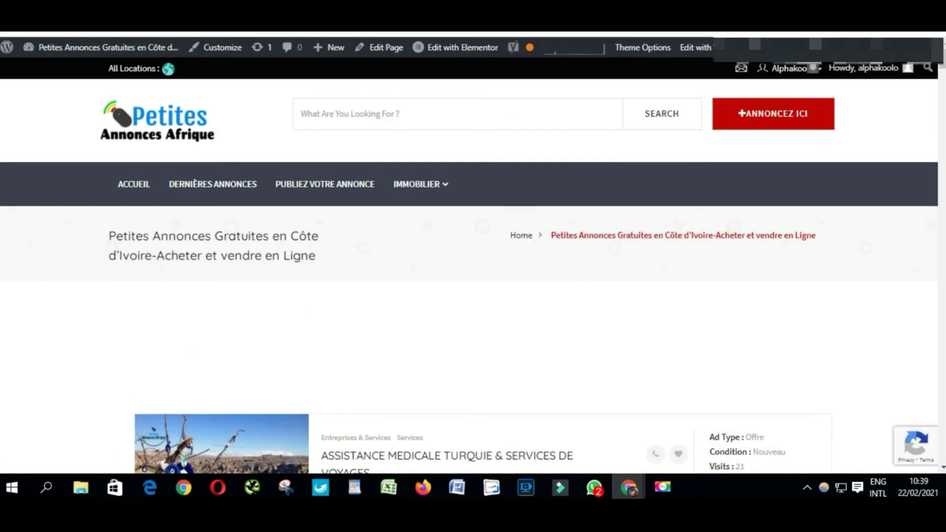
Enable 'Delay JavaScript execution' in WP Rocket and save the setting.
scroll(432, 345, "down", 8)
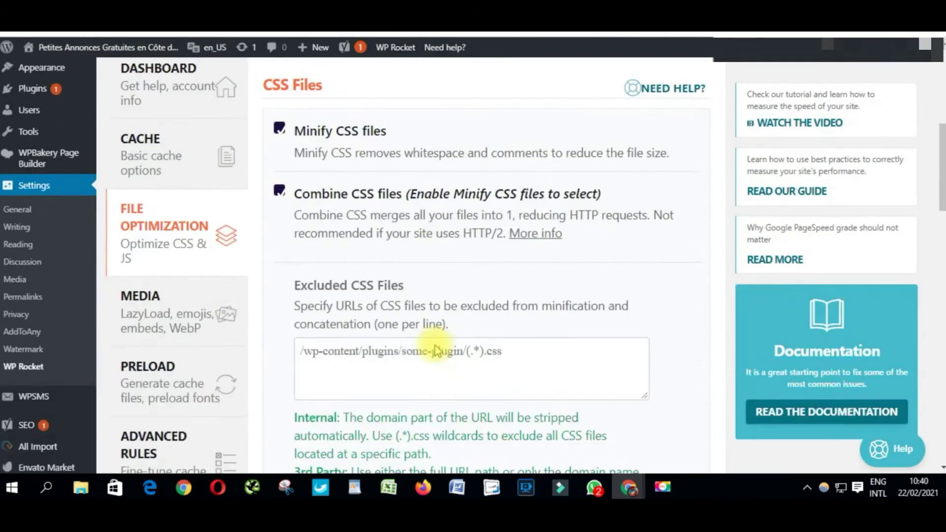
scroll(436, 352, "down", 3)
scroll(345, 369, "down", 8)
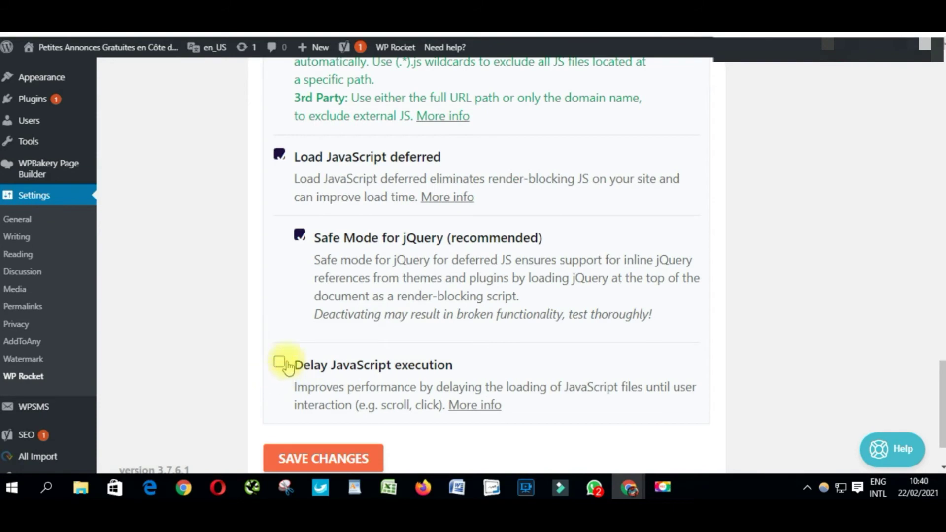
left_click(278, 363)
scroll(280, 367, "down", 5)
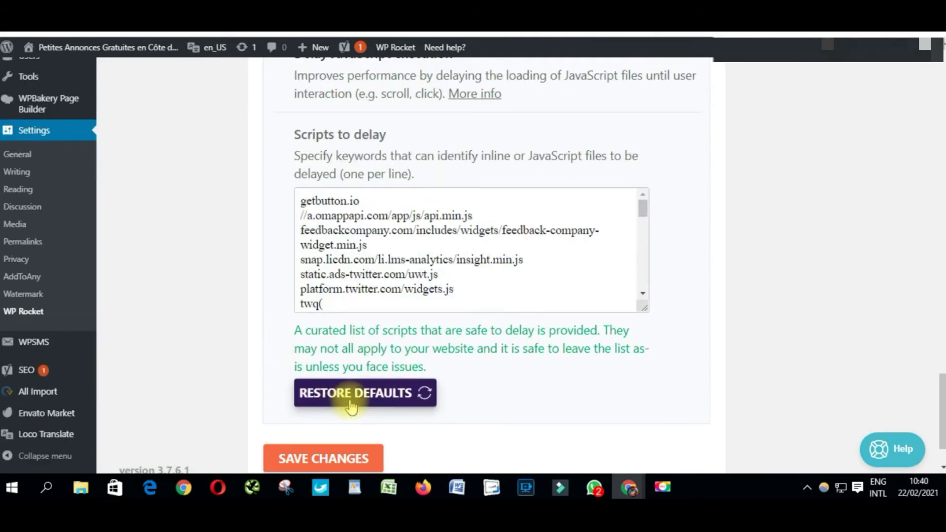
scroll(345, 402, "up", 5)
scroll(347, 405, "down", 7)
left_click(327, 391)
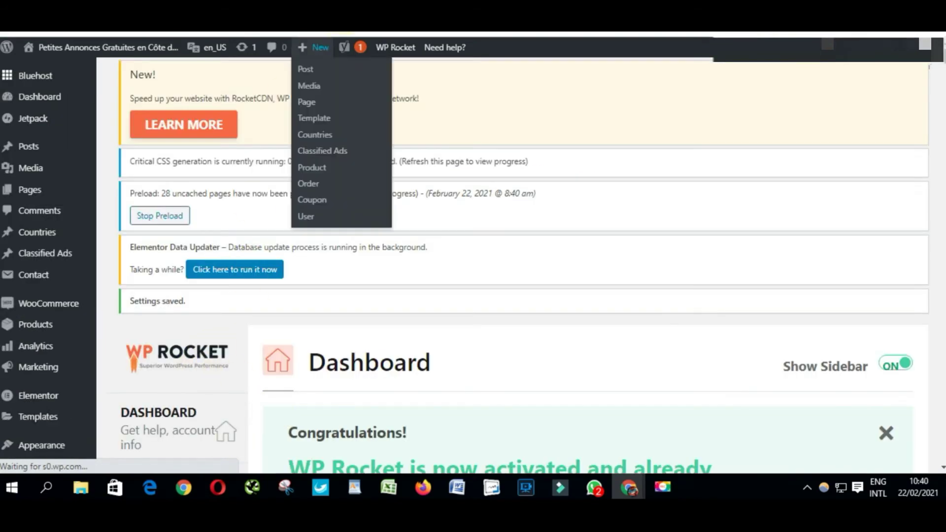
Visit the live site and open Dernières annonces to confirm it still loads.
left_click(99, 47)
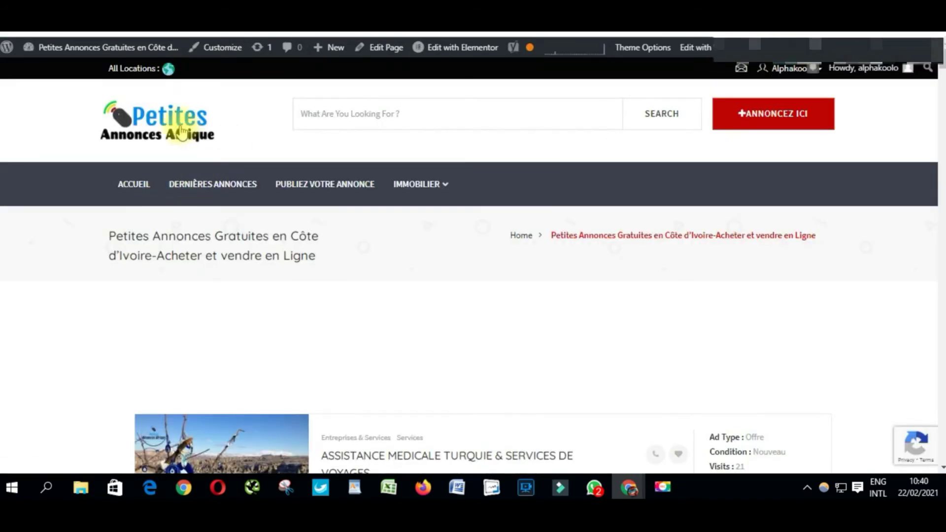
left_click(181, 131)
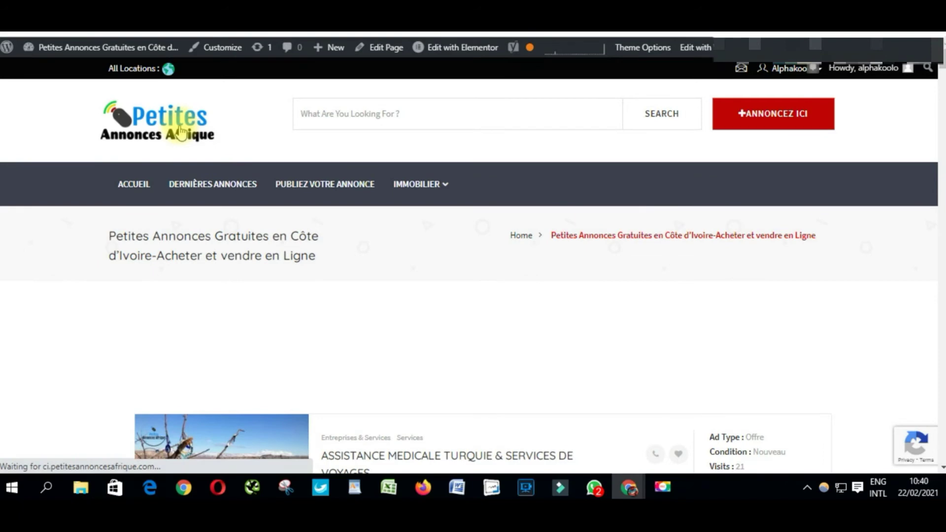
left_click(220, 185)
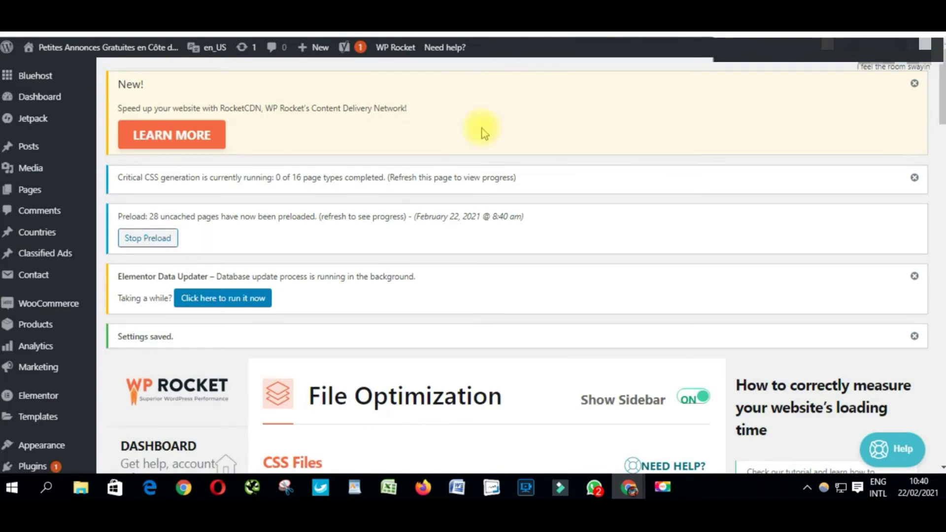
Go to WP Rocket's Media settings and enable lazy loading for images.
scroll(431, 211, "down", 1)
scroll(424, 239, "down", 5)
scroll(424, 239, "down", 1)
scroll(424, 239, "down", 2)
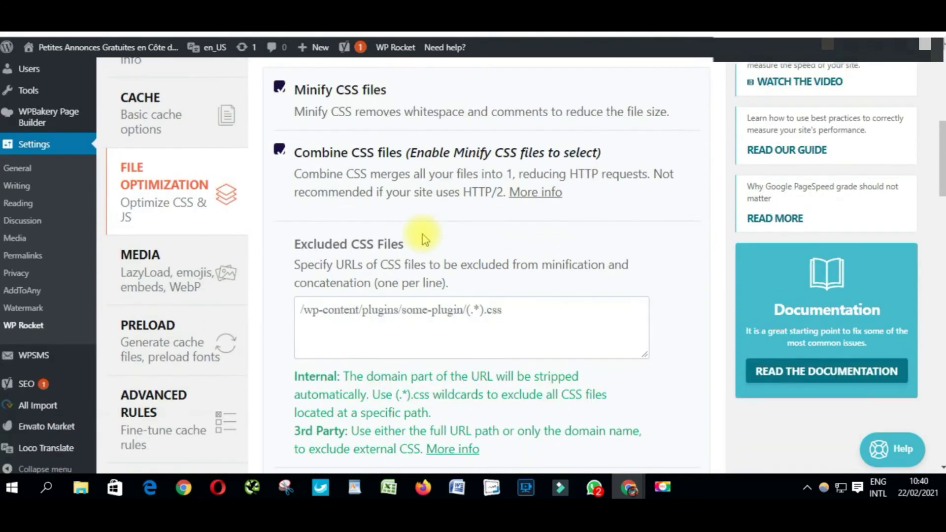
scroll(424, 239, "down", 2)
scroll(425, 239, "down", 1)
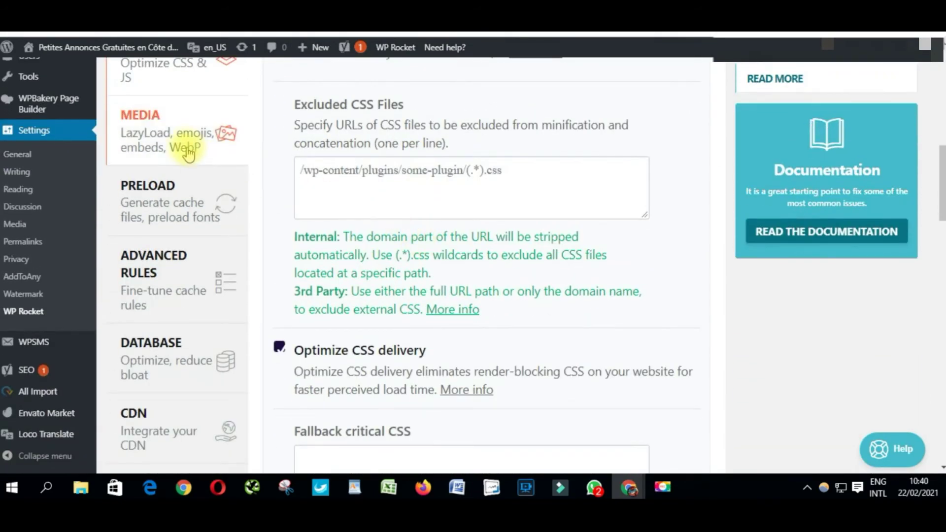
left_click(174, 142)
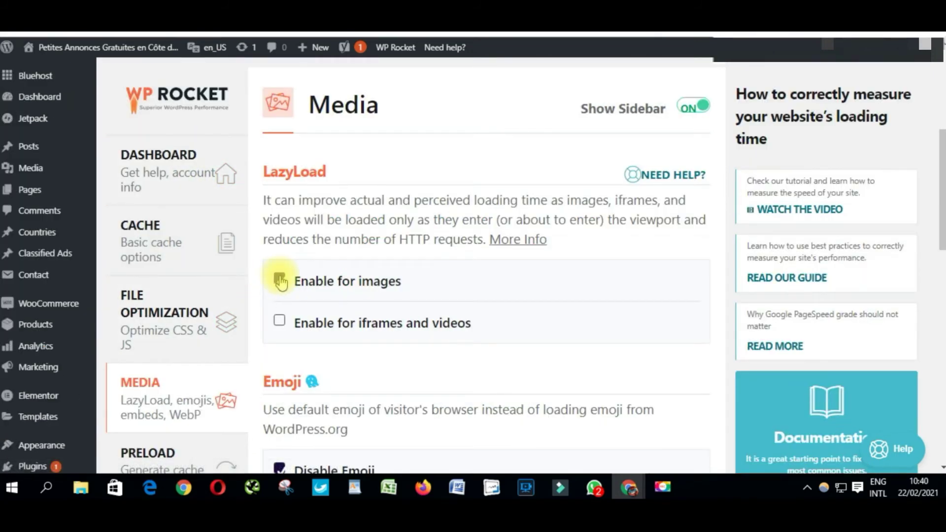
left_click(279, 281)
Enable WebP caching, accept its warning, and save the media settings.
scroll(297, 295, "down", 1)
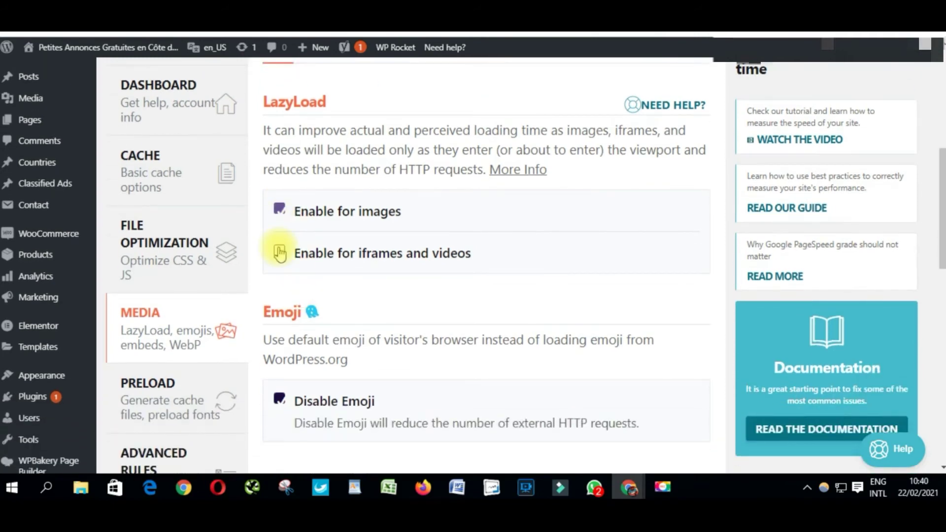
scroll(309, 277, "down", 3)
scroll(305, 276, "down", 1)
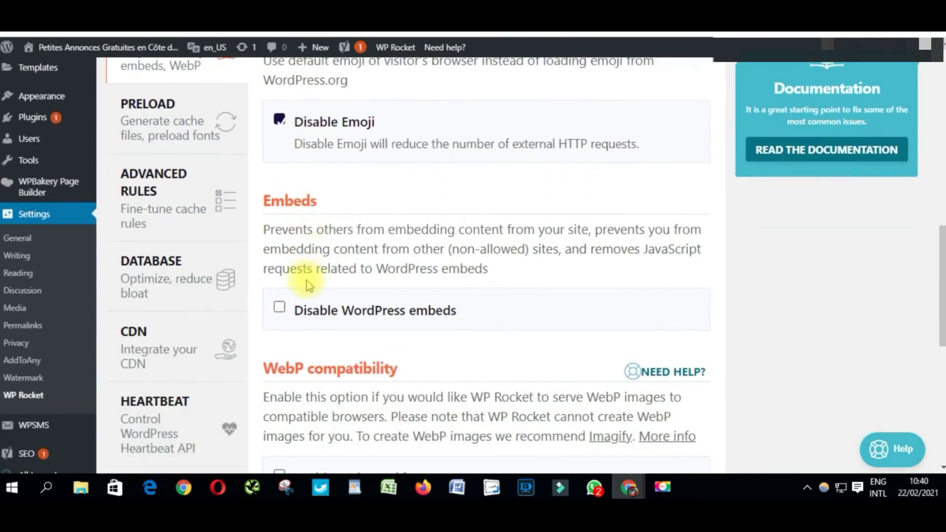
scroll(306, 290, "down", 1)
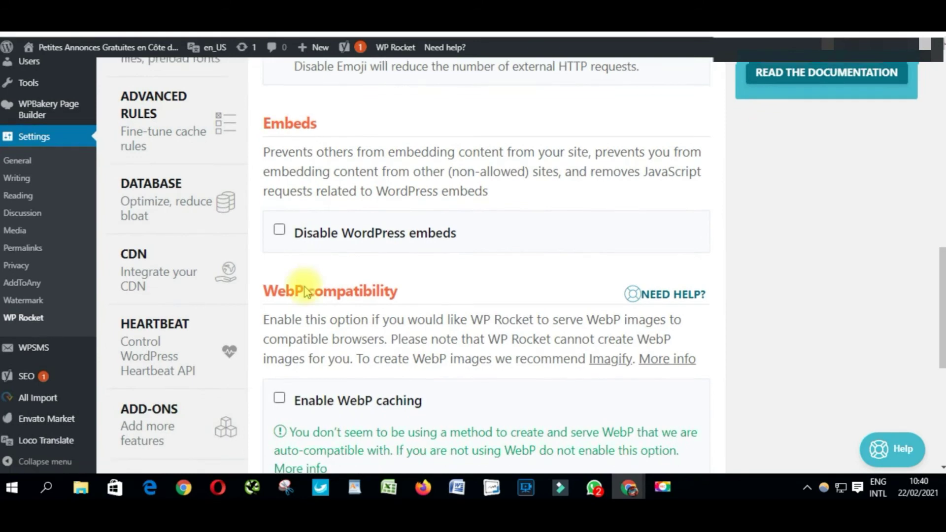
scroll(302, 290, "down", 2)
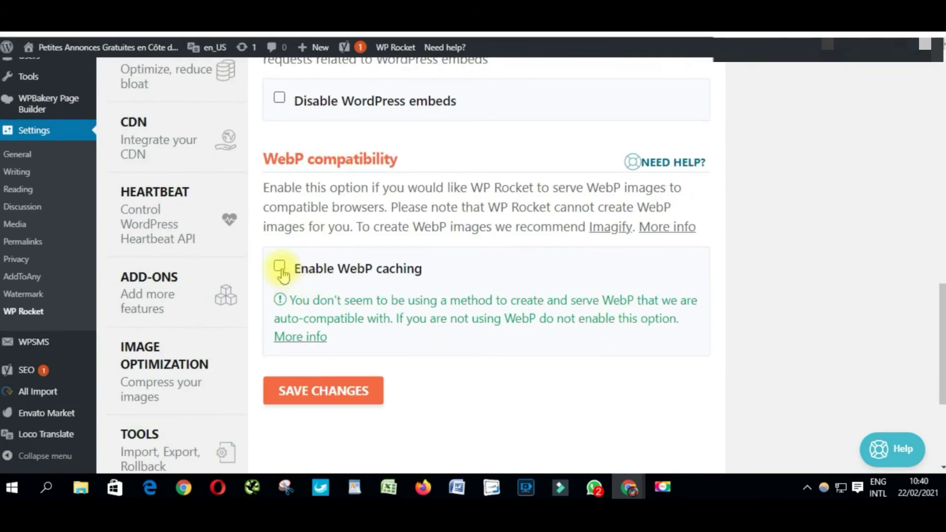
left_click(279, 271)
scroll(288, 275, "down", 2)
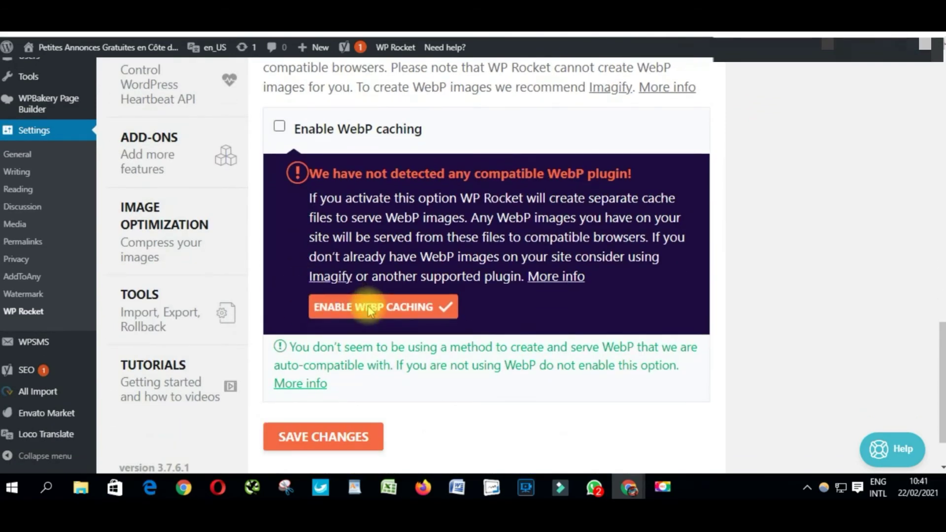
left_click(369, 309)
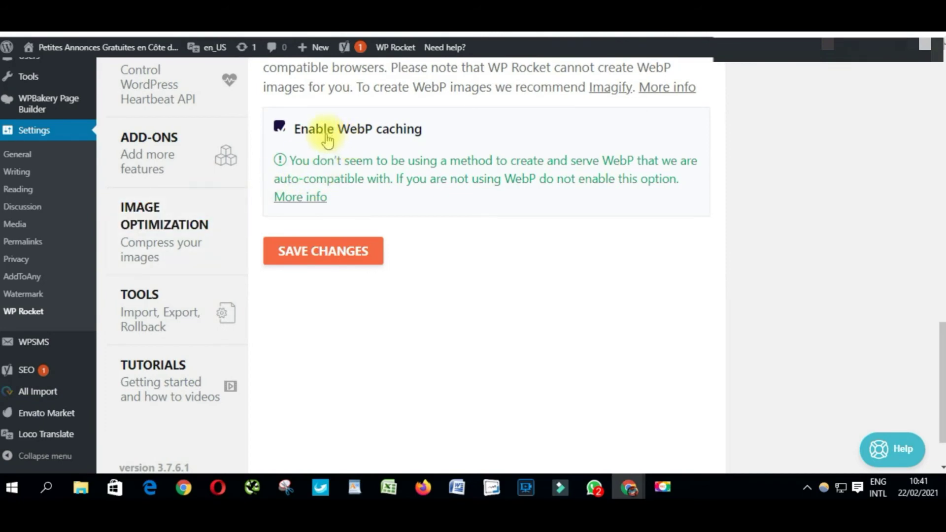
left_click(339, 257)
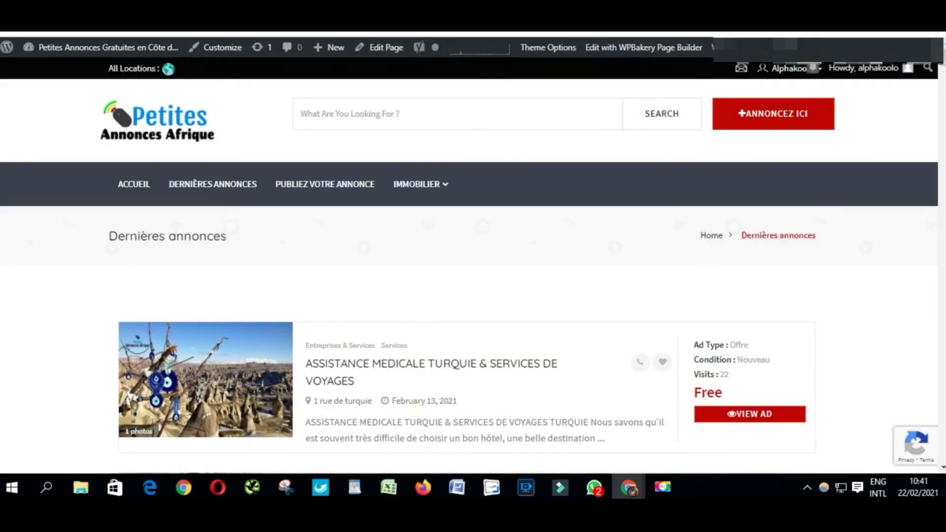
Test the live homepage and Dernières annonces page, then review WP Rocket's Preload settings.
left_click(176, 118)
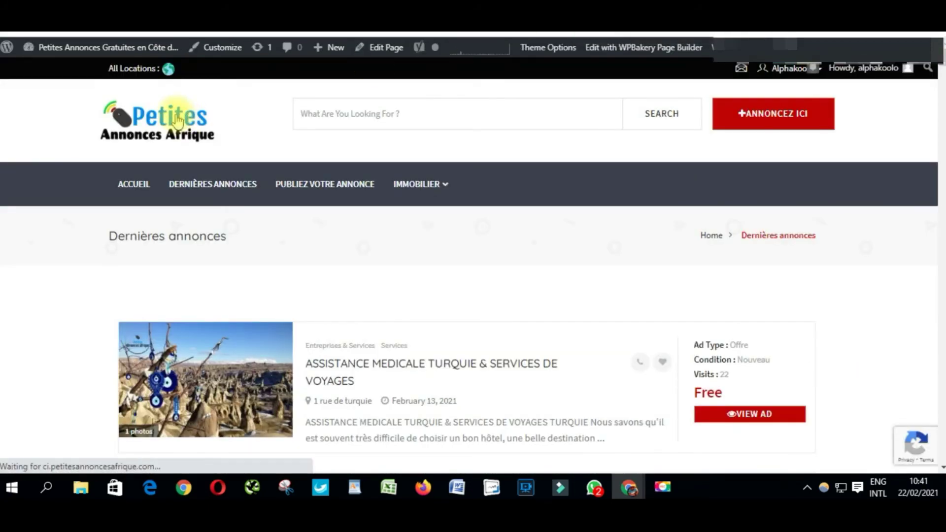
left_click(219, 188)
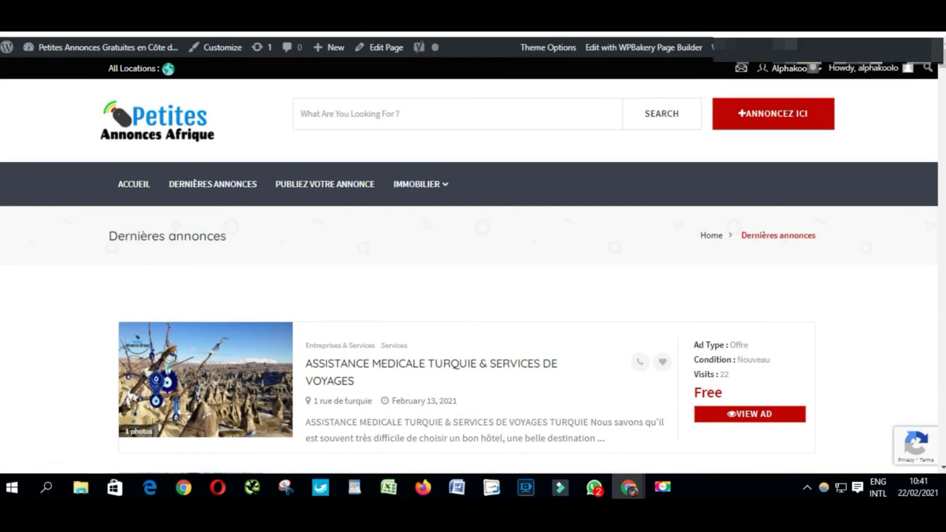
key("ctrl+Tab")
scroll(354, 271, "down", 5)
left_click(169, 246)
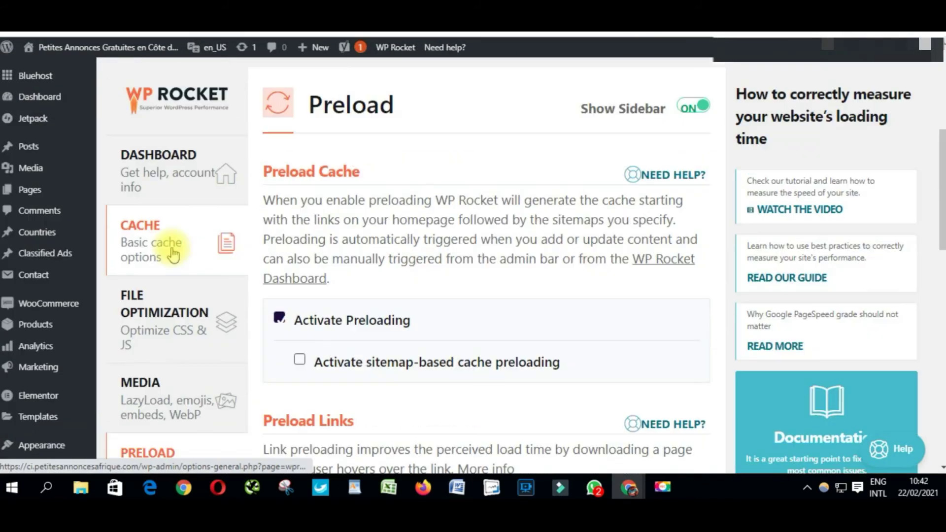
scroll(169, 247, "down", 4)
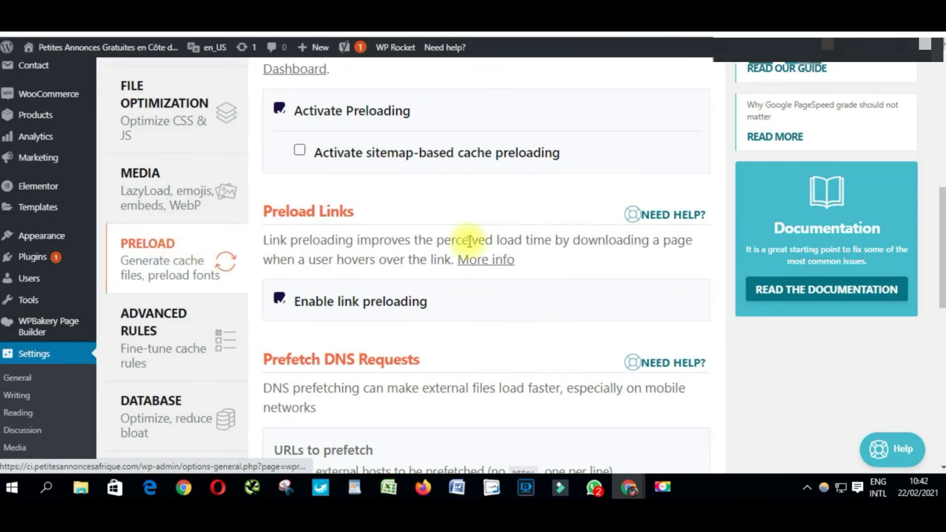
scroll(640, 98, "up", 1)
scroll(628, 110, "up", 5)
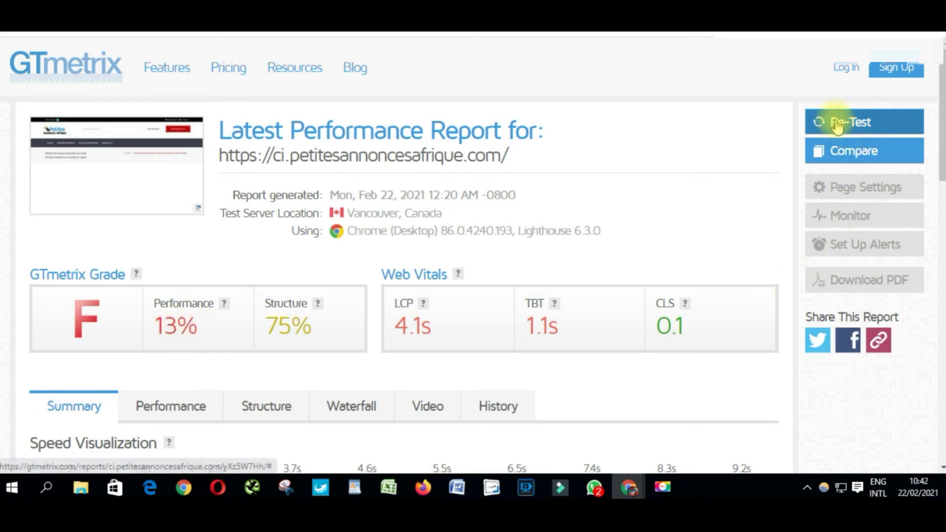
Re-test the site in GTmetrix and review the 24% performance, 88% structure grade-F results.
left_click(837, 126)
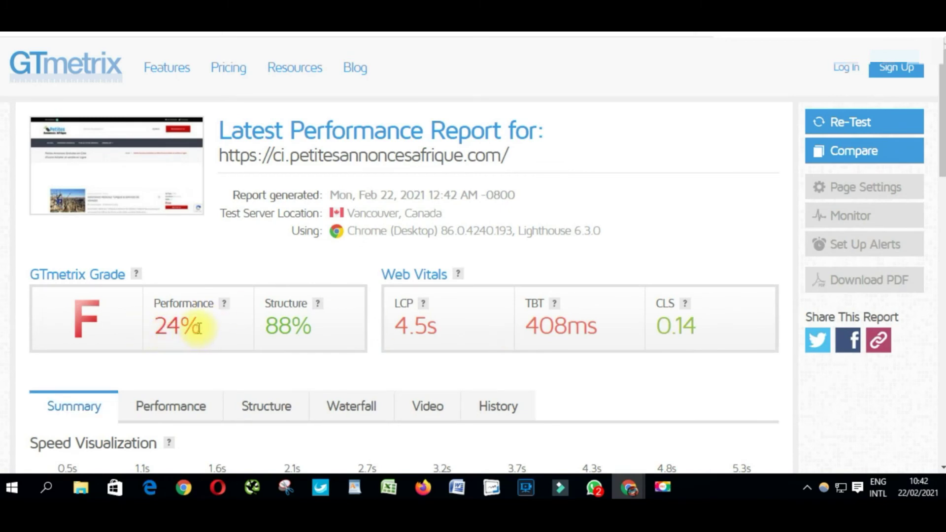
scroll(196, 327, "down", 1)
scroll(196, 328, "down", 1)
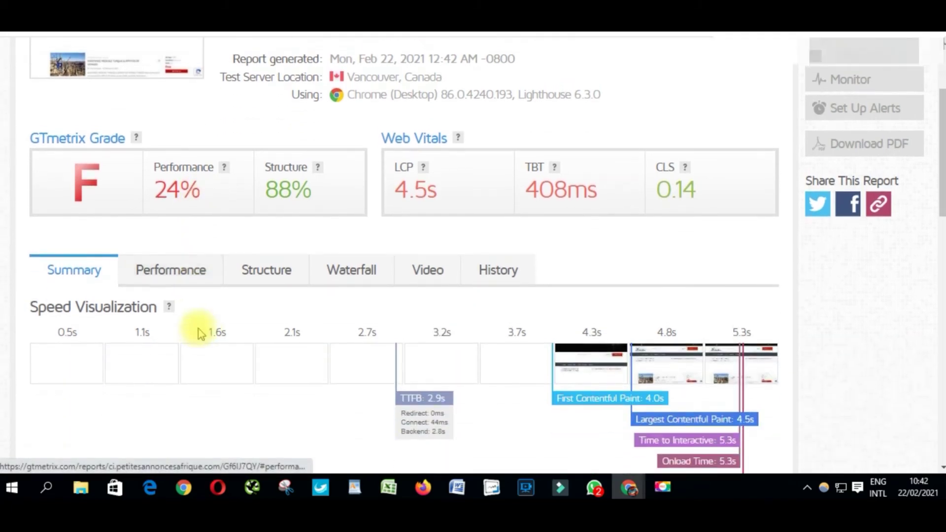
scroll(196, 327, "up", 1)
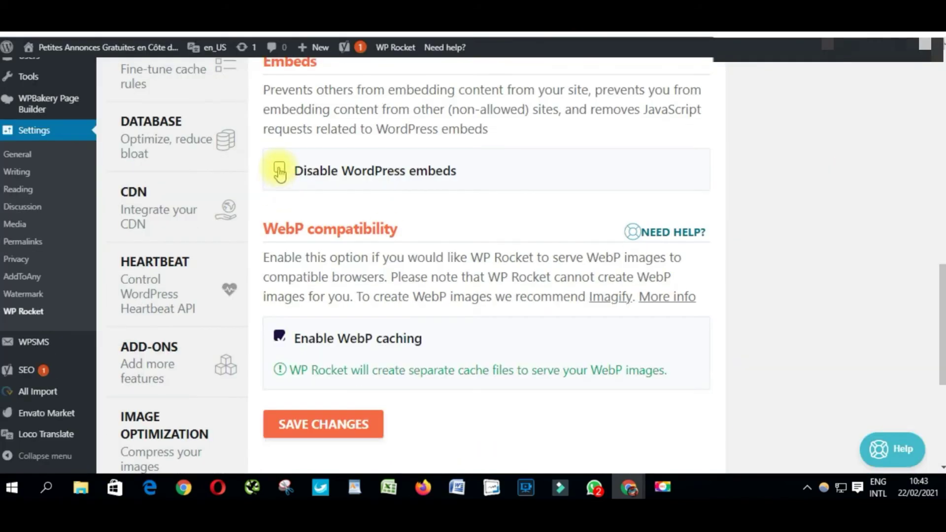
scroll(276, 170, "down", 4)
scroll(276, 172, "up", 7)
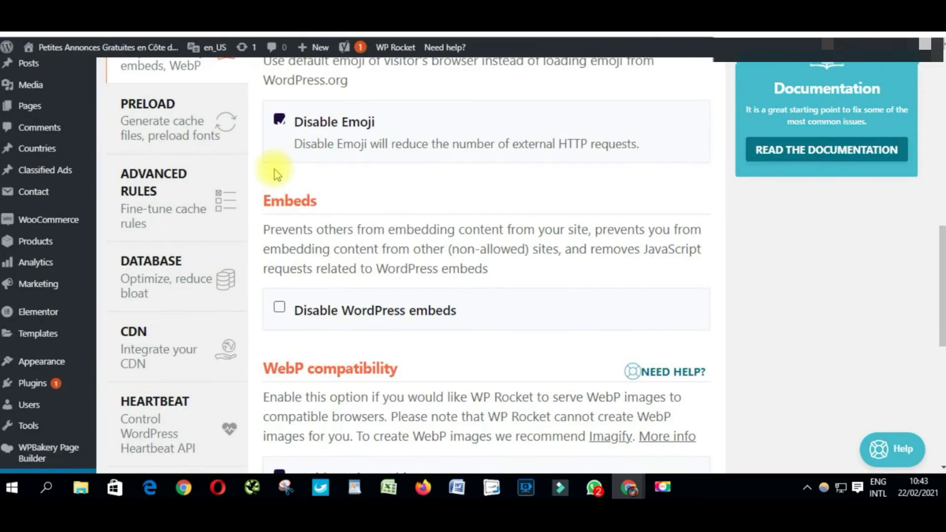
left_click(230, 192)
scroll(216, 216, "down", 6)
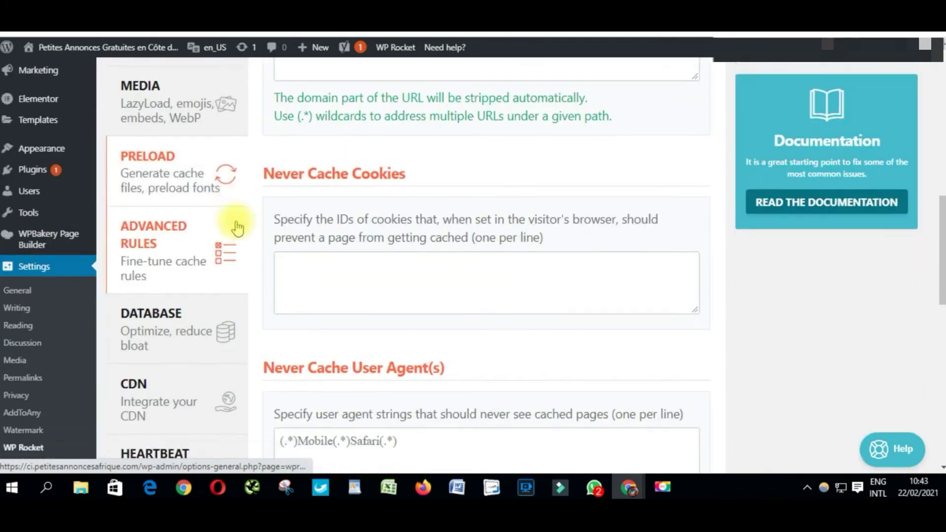
left_click(175, 102)
scroll(416, 332, "down", 8)
scroll(416, 331, "up", 5)
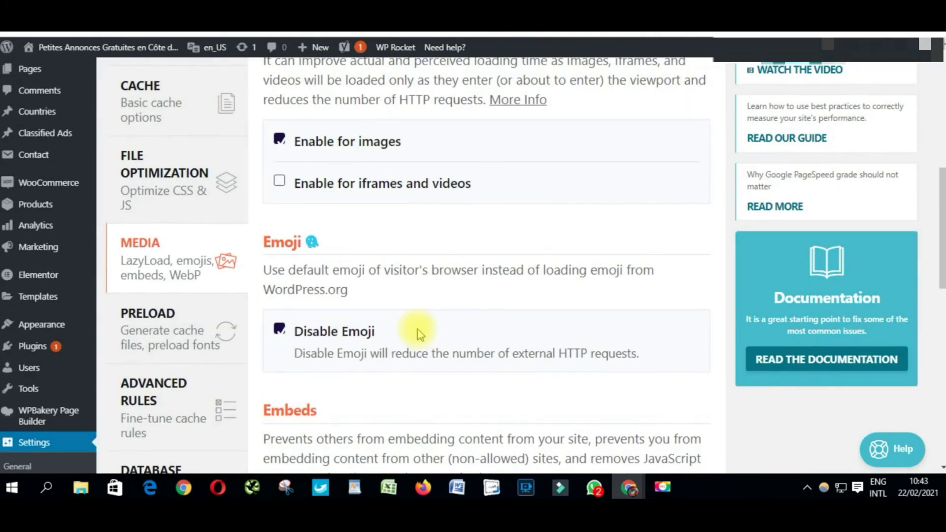
scroll(408, 316, "down", 2)
scroll(405, 309, "down", 3)
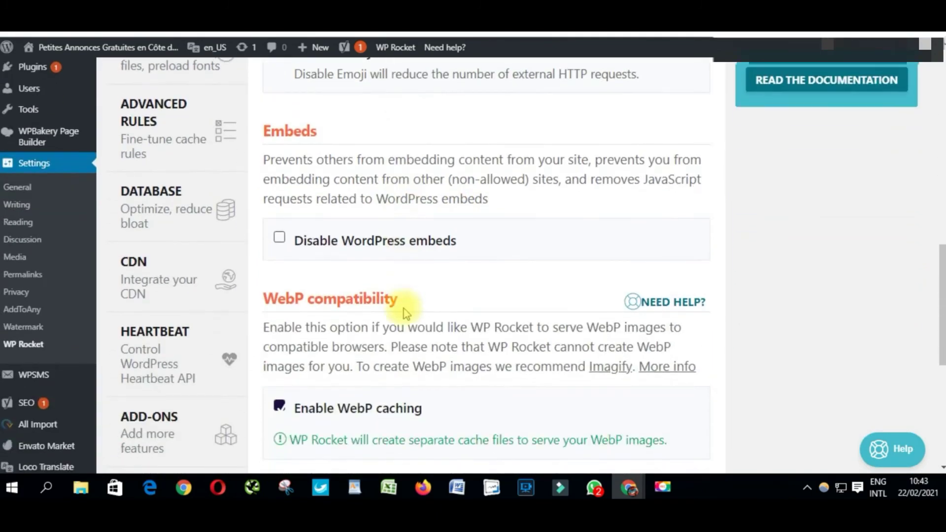
scroll(403, 308, "down", 5)
scroll(401, 311, "up", 1)
scroll(399, 313, "up", 5)
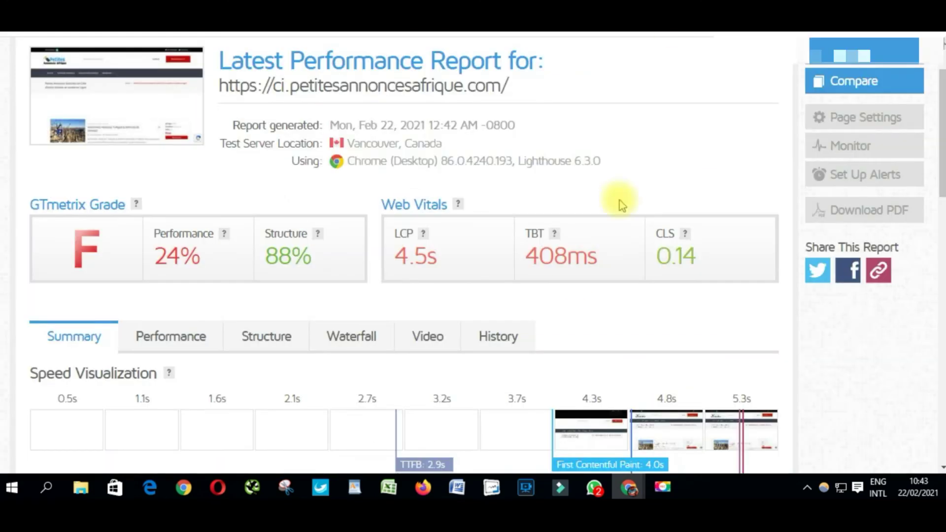
Review the server response time issue, then expand details for Avoid an excessive DOM size.
scroll(619, 201, "down", 2)
scroll(566, 276, "down", 4)
scroll(542, 287, "down", 2)
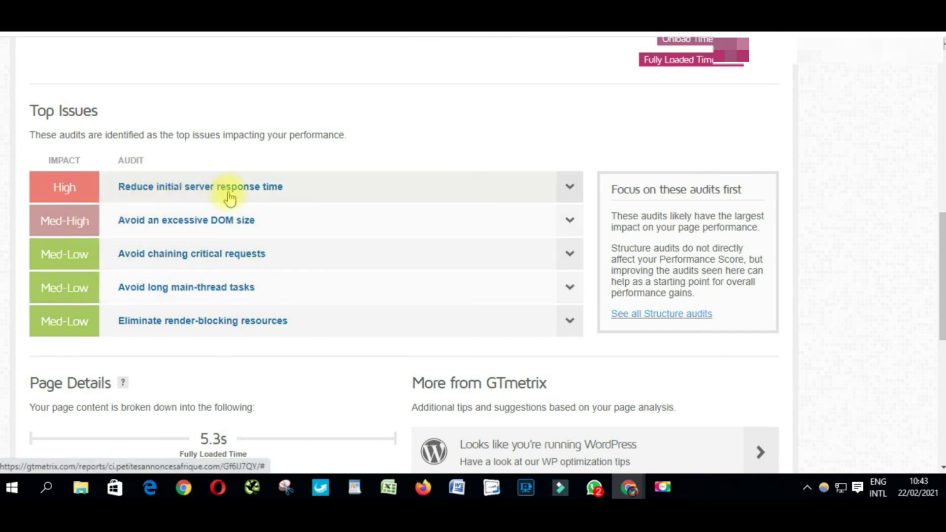
left_click(524, 185)
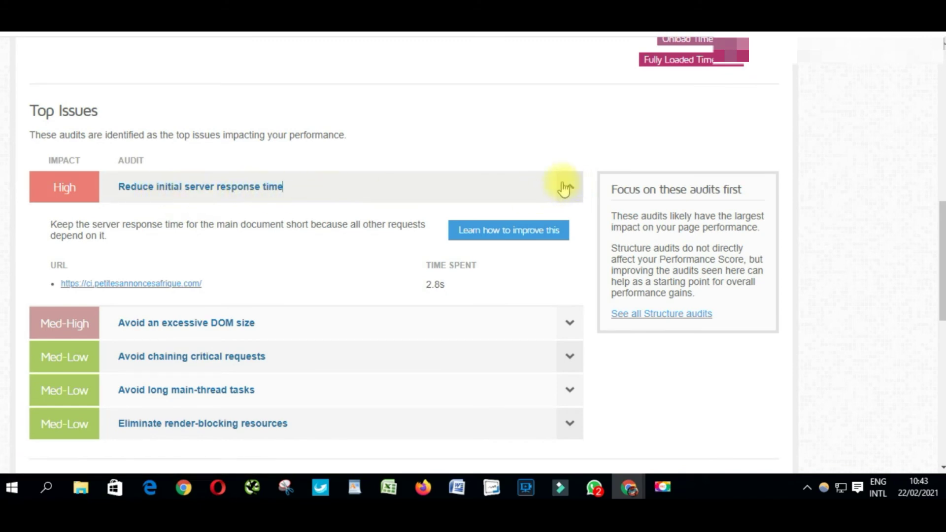
left_click(564, 187)
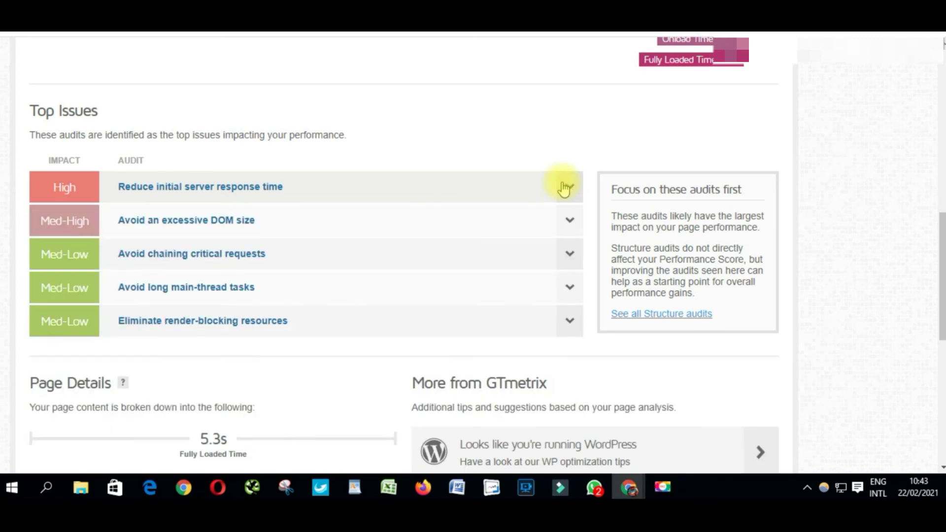
left_click(312, 226)
Enable Combine JavaScript files in File Optimization and accept the activation warning.
scroll(270, 270, "down", 5)
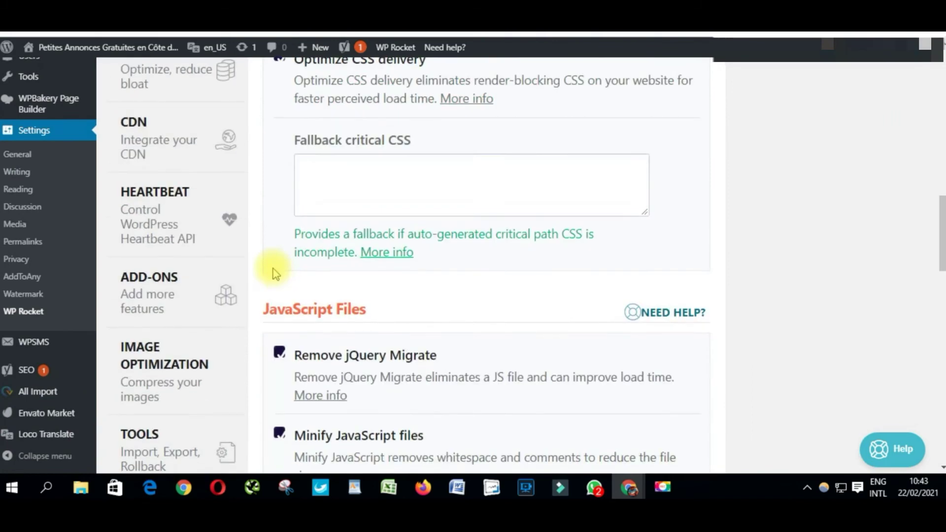
scroll(271, 270, "down", 5)
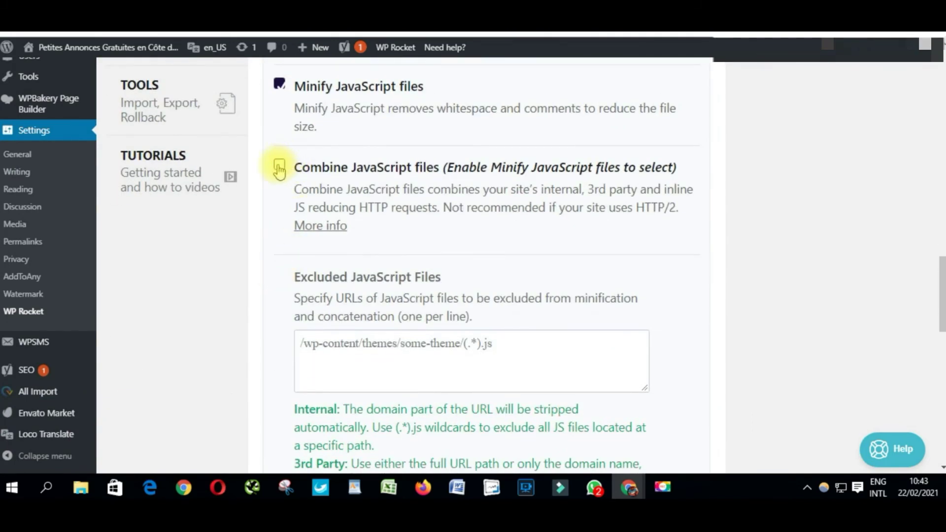
left_click(279, 168)
scroll(392, 276, "down", 3)
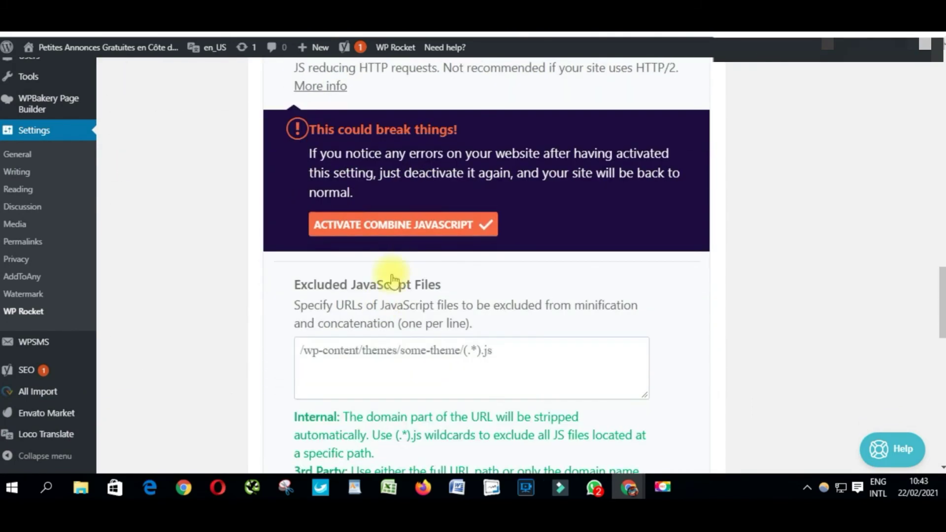
left_click(402, 228)
Save the updated file optimization settings.
scroll(400, 224, "down", 5)
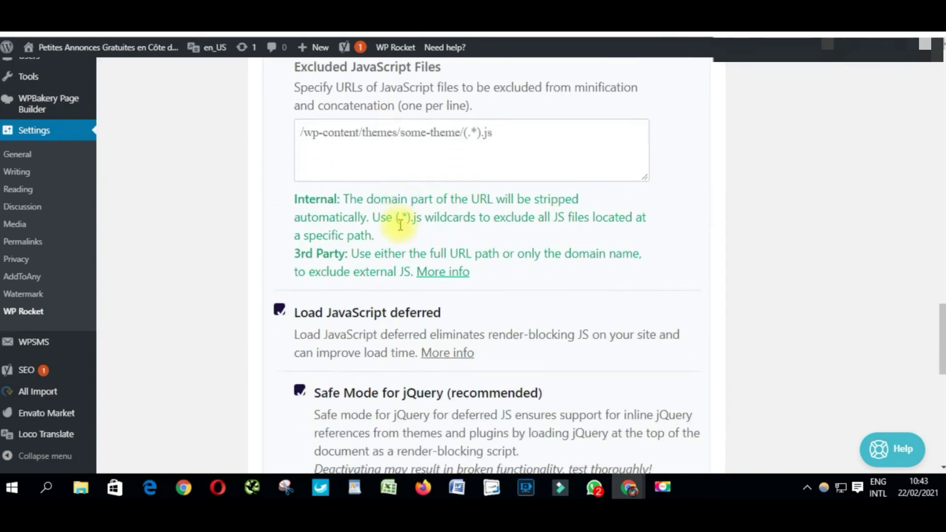
scroll(400, 224, "down", 3)
scroll(400, 224, "up", 5)
scroll(400, 224, "up", 5)
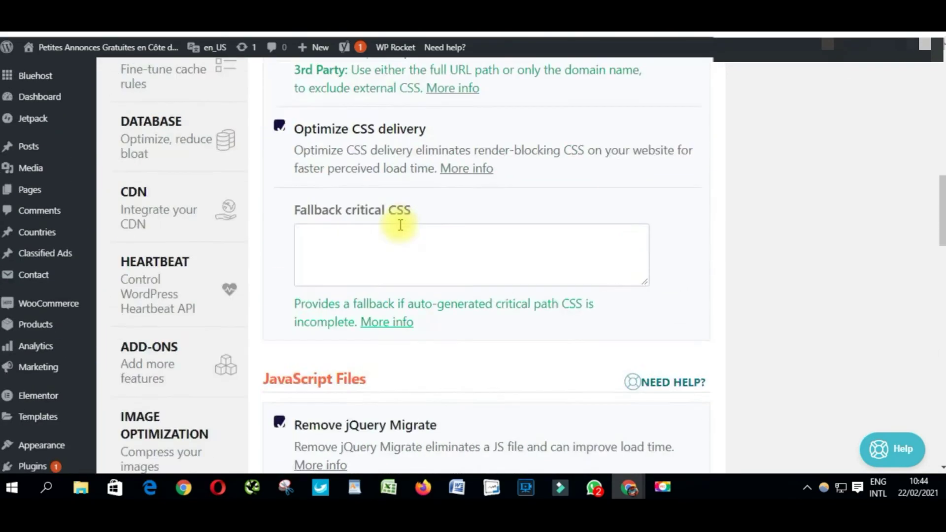
scroll(400, 224, "up", 5)
scroll(400, 225, "up", 5)
scroll(400, 226, "up", 2)
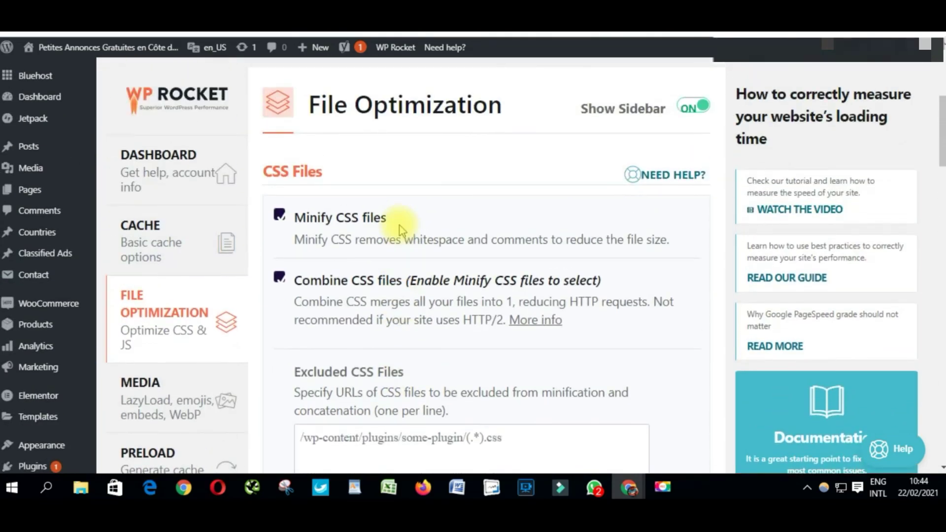
scroll(400, 227, "up", 4)
scroll(401, 228, "down", 5)
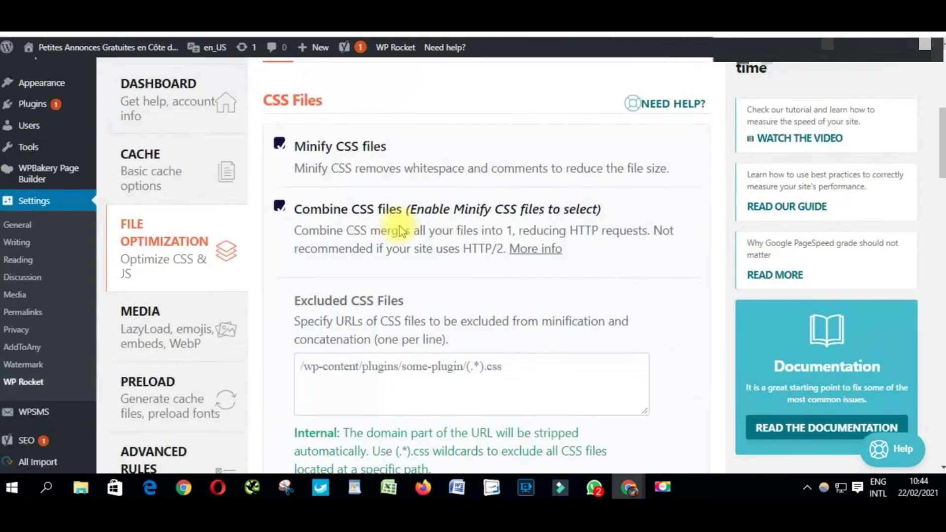
scroll(400, 228, "down", 10)
scroll(397, 247, "down", 8)
scroll(395, 259, "down", 10)
scroll(391, 268, "down", 5)
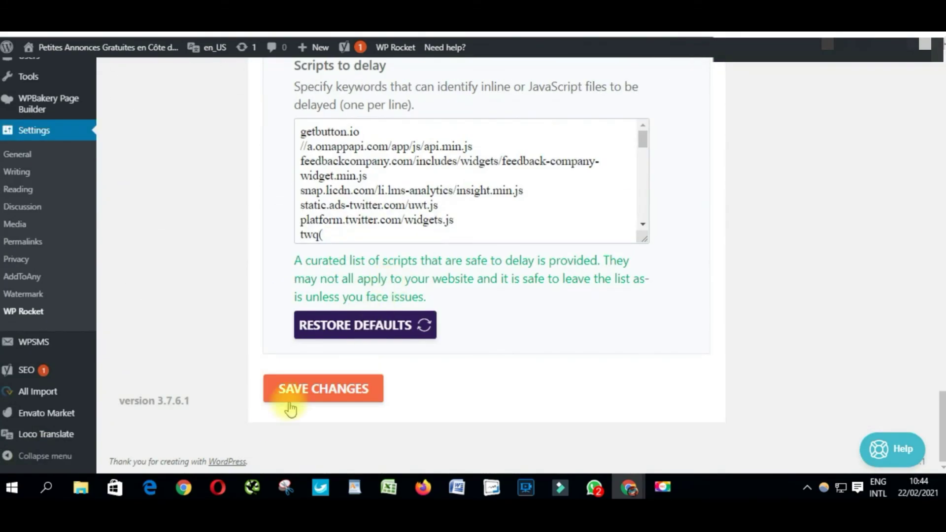
left_click(298, 390)
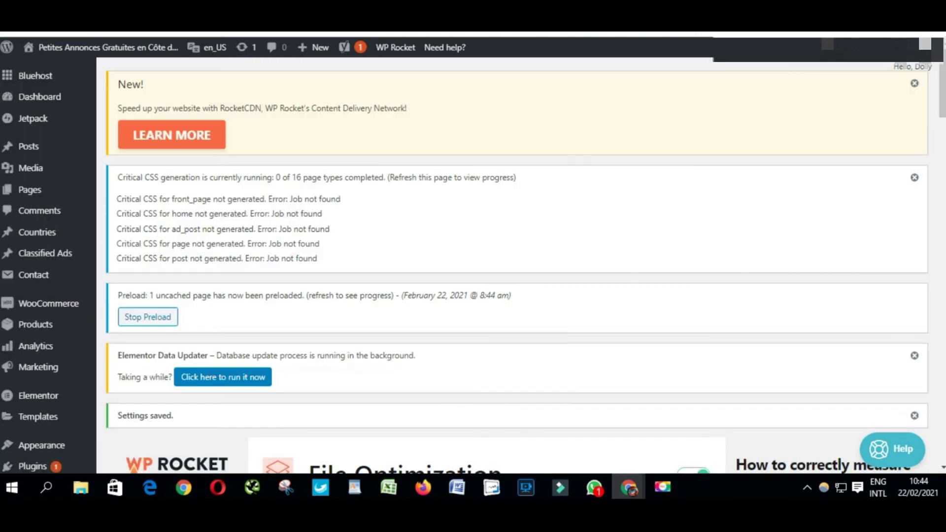
Return to the GTmetrix report and highlight the new 60% performance score.
key("ctrl+Tab")
scroll(593, 265, "up", 4)
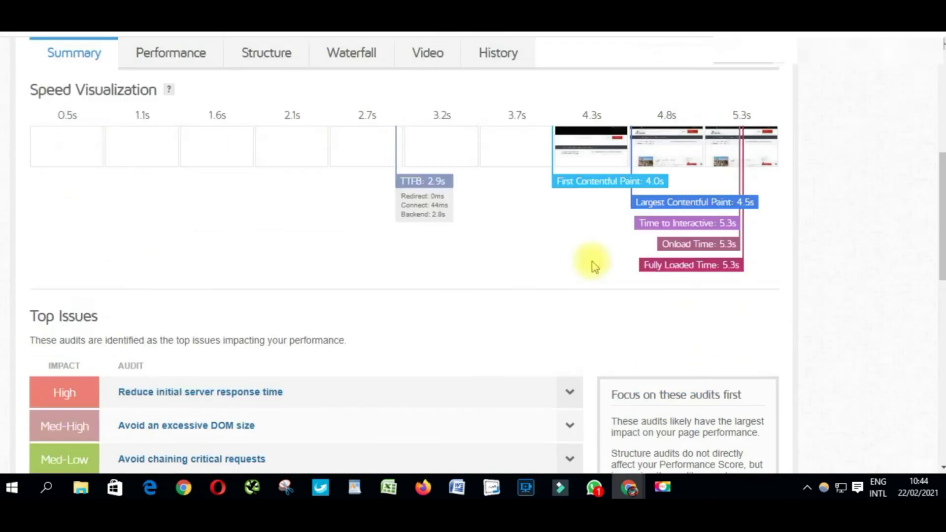
scroll(593, 264, "up", 7)
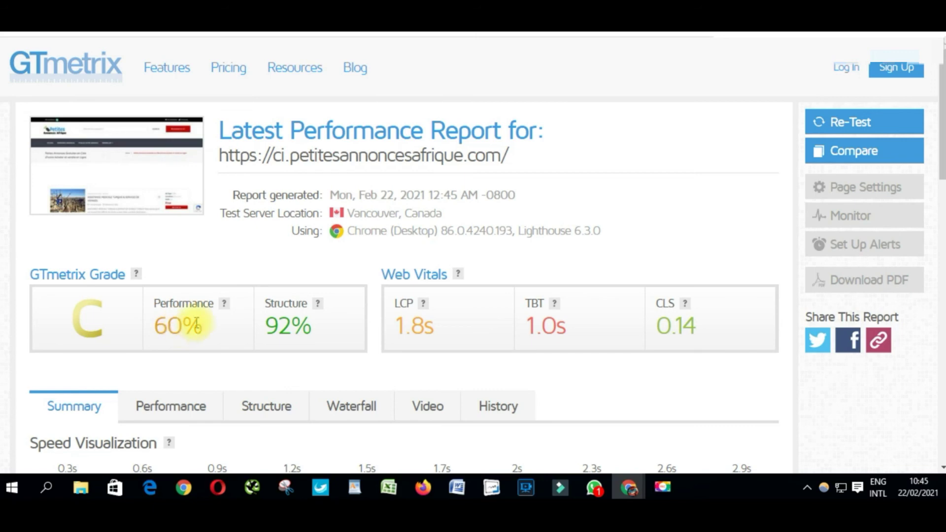
left_click_drag(162, 320, 224, 333)
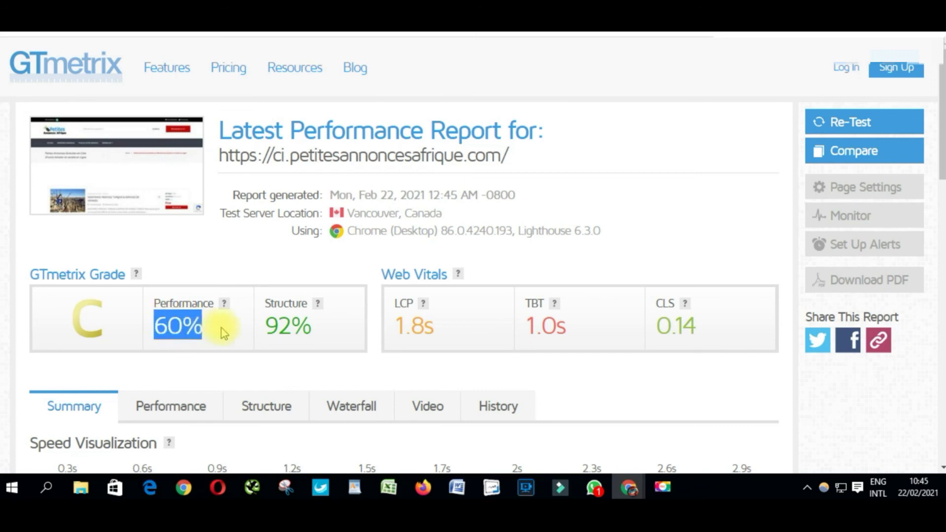
left_click(198, 338)
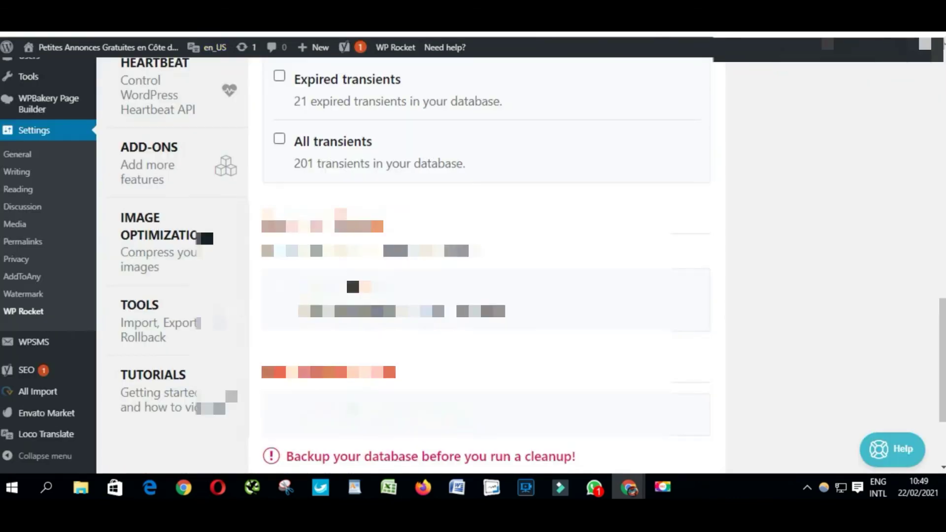
scroll(298, 236, "up", 5)
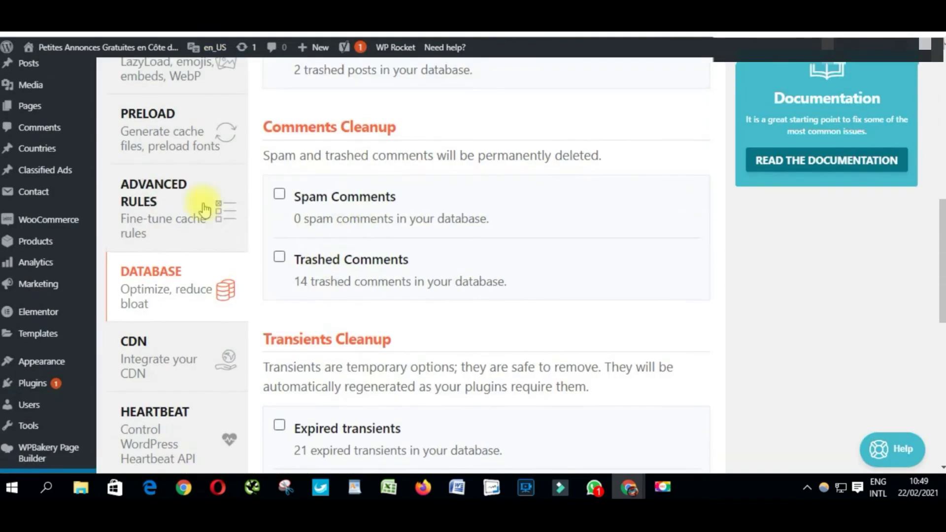
scroll(241, 224, "up", 5)
scroll(256, 222, "up", 2)
scroll(262, 215, "up", 2)
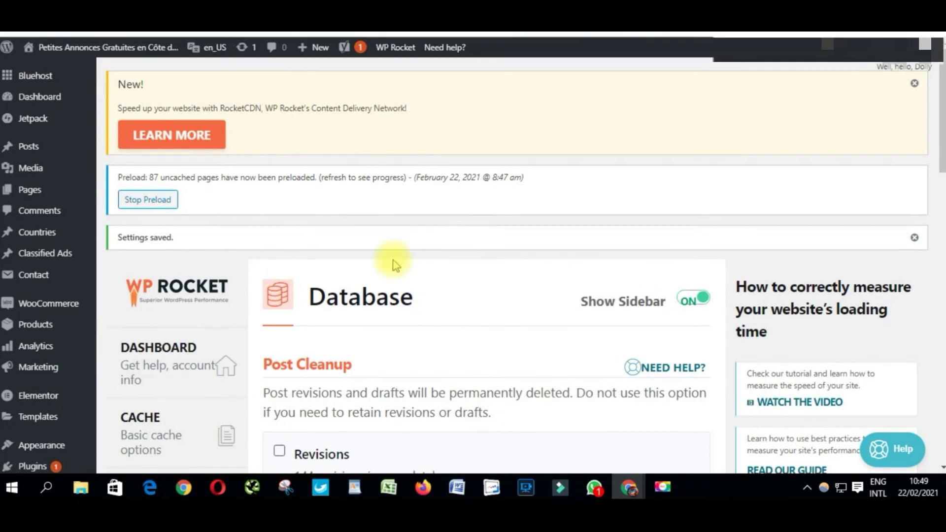